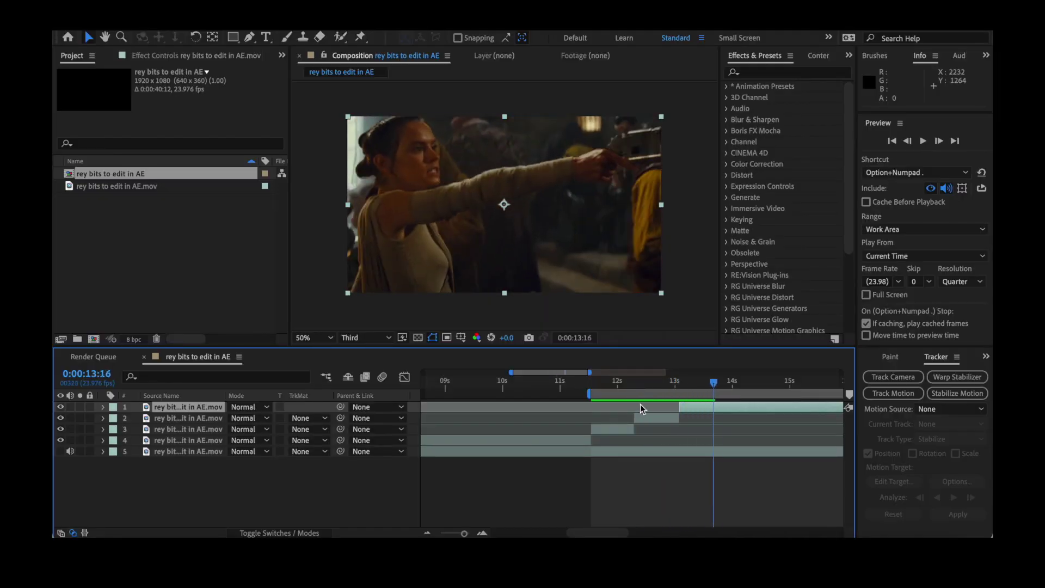
Split the footage at five successive beats during preview, stopping at 23:11.
key(ctrl+shift+d)
key(ctrl+shift+d)
key(ctrl+shift+d)
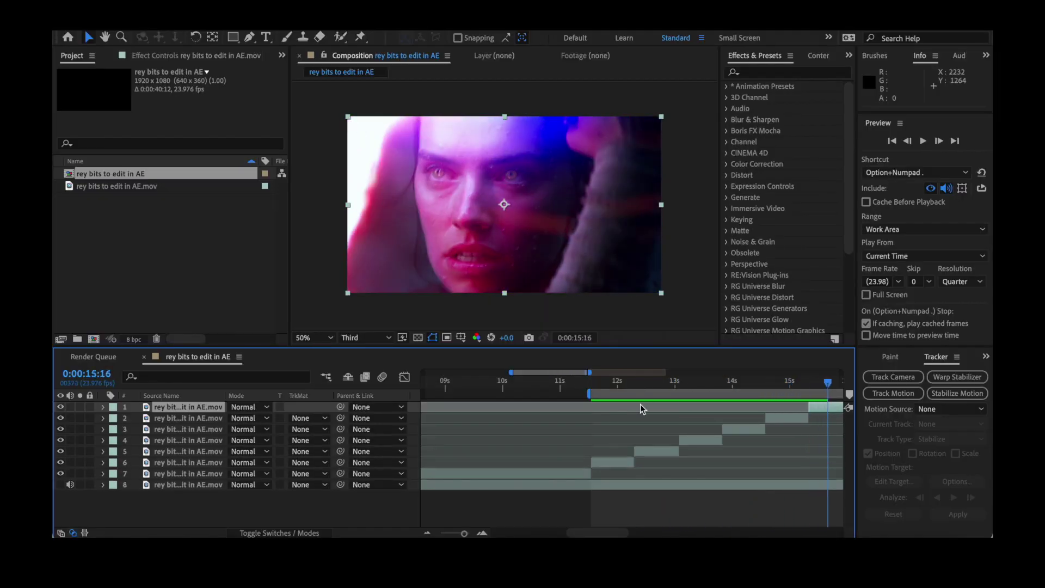
key(ctrl+shift+d)
key(ctrl+shift+d)
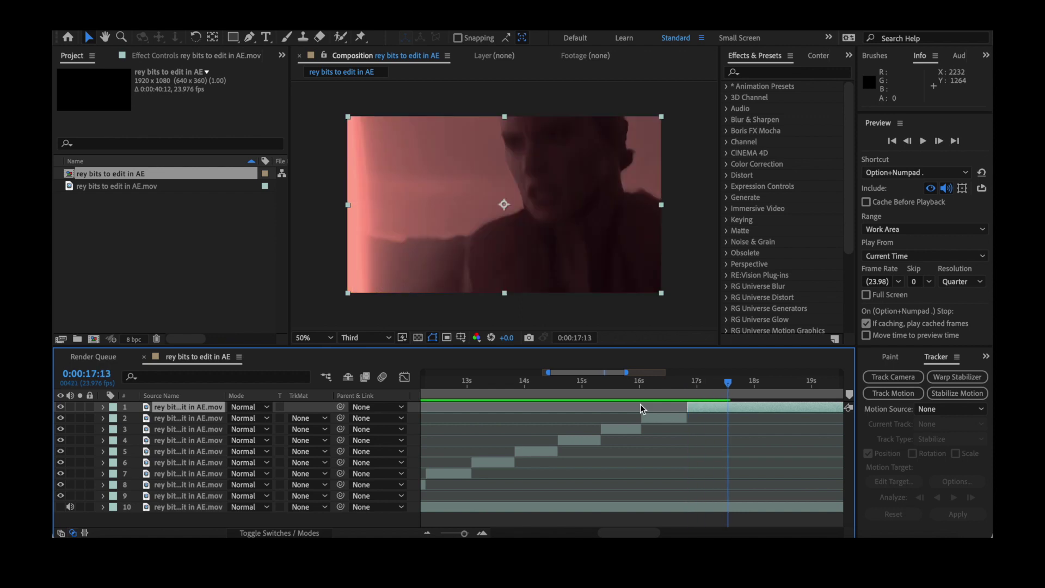
key(ctrl+shift+d)
key(ctrl+shift+d)
key(ctrl+shift+d)
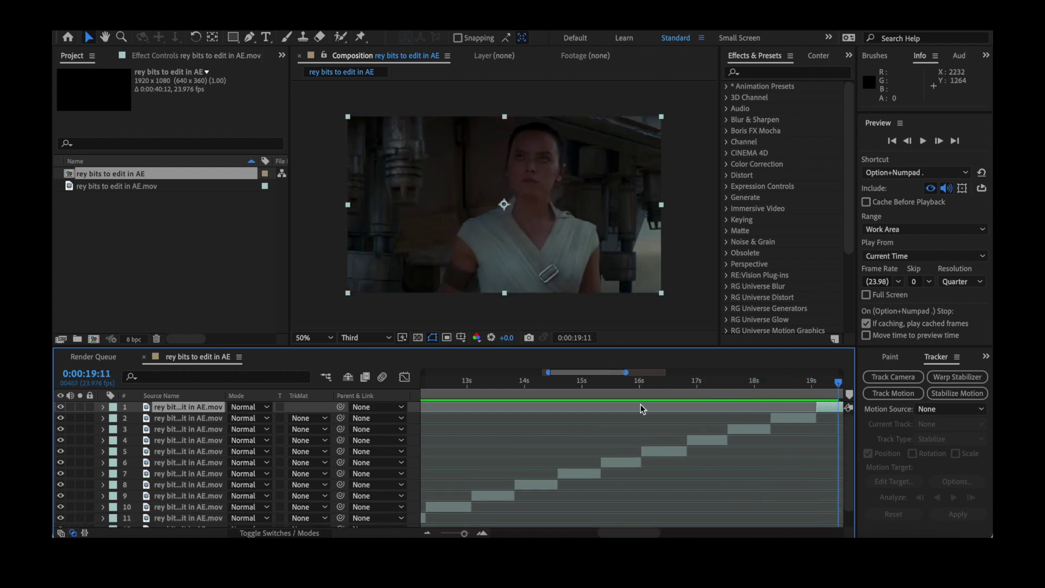
key(ctrl+shift+d)
key(ctrl+shift+d)
key(ctrl+shift+d)
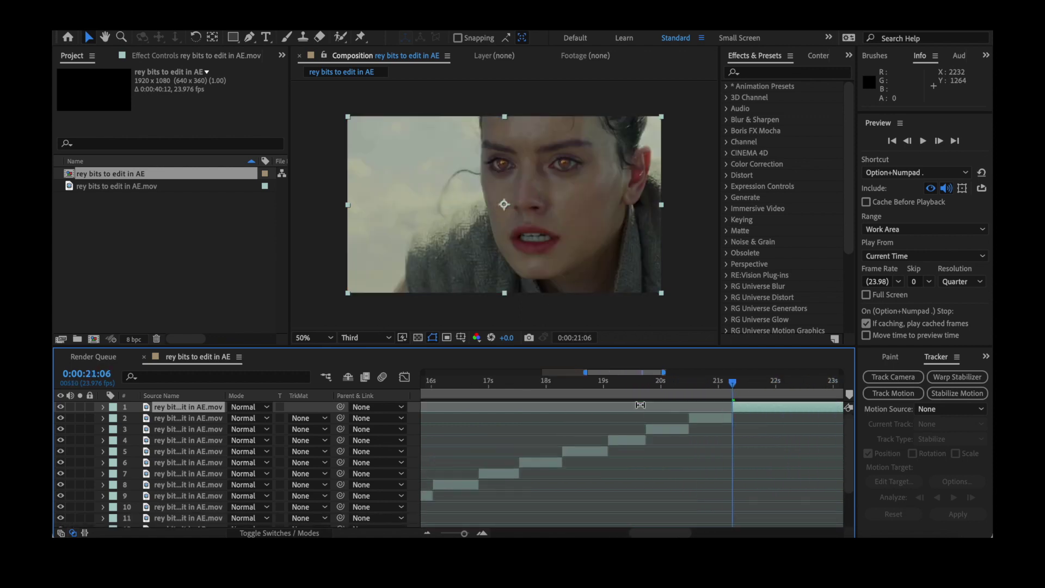
key(ctrl+shift+d)
key(ctrl+shift+d)
click(573, 385)
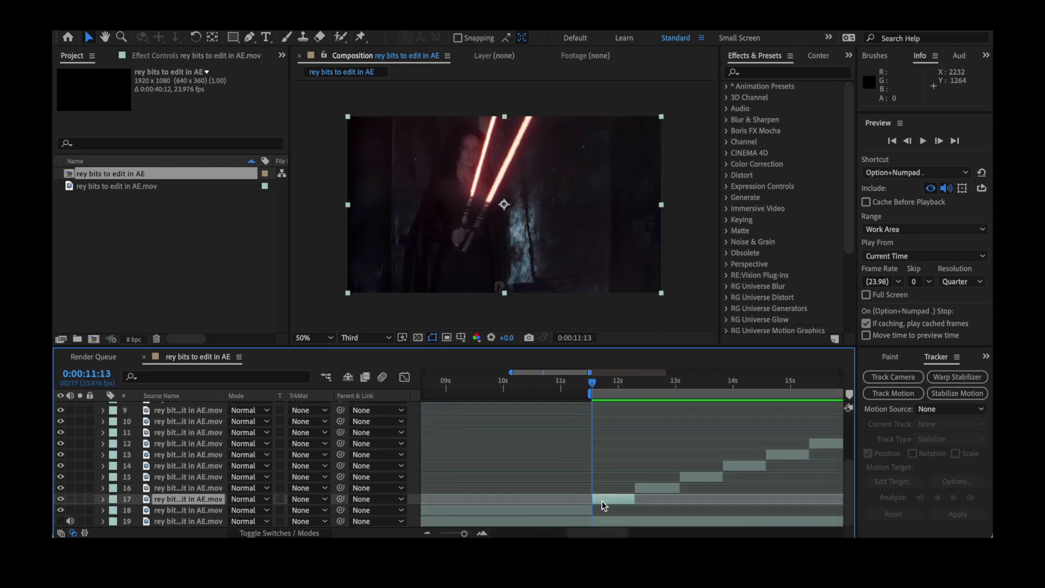
Rename the following clip layers with sequential numbers from 3 onward.
click(717, 477)
key(Return)
text(3)
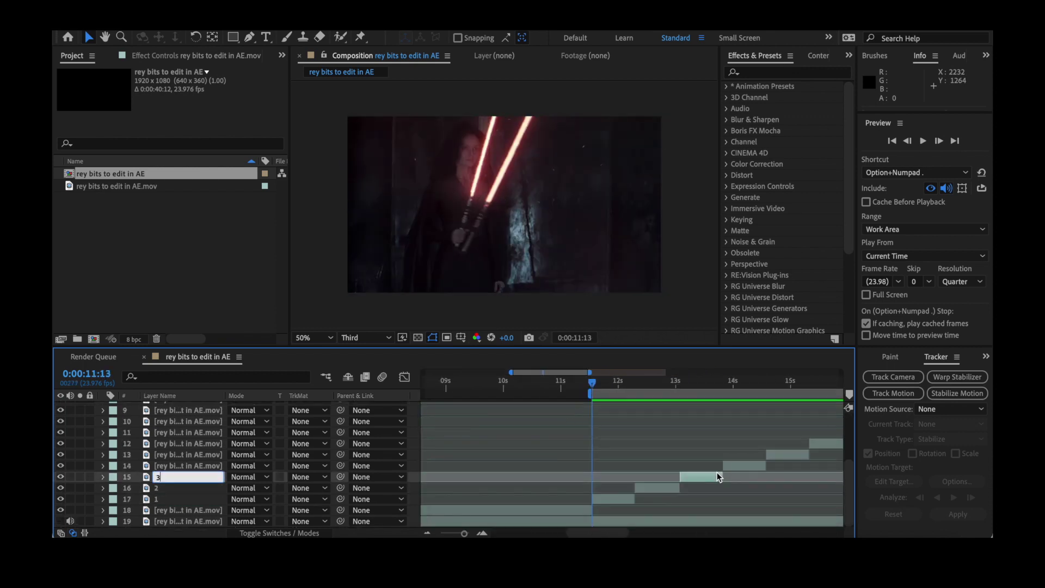
text(45678910)
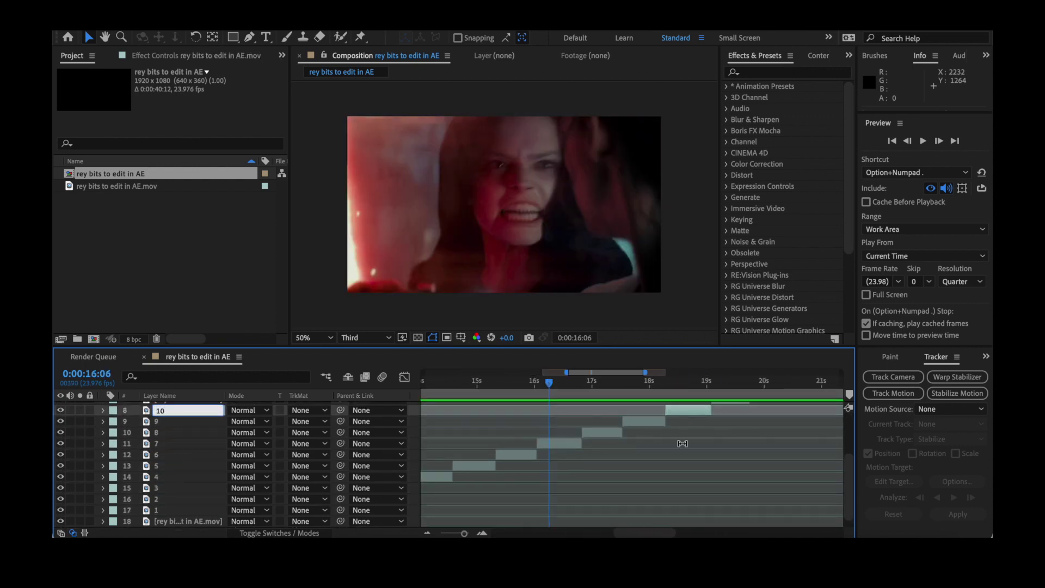
text(1112131415)
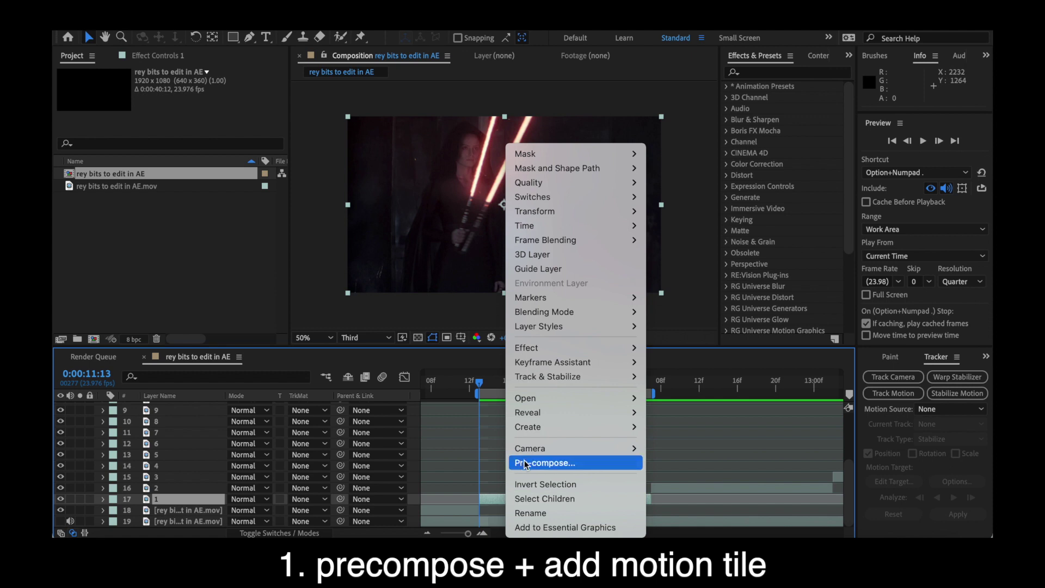
Precompose clip 1 into a new comp named 1.
click(525, 463)
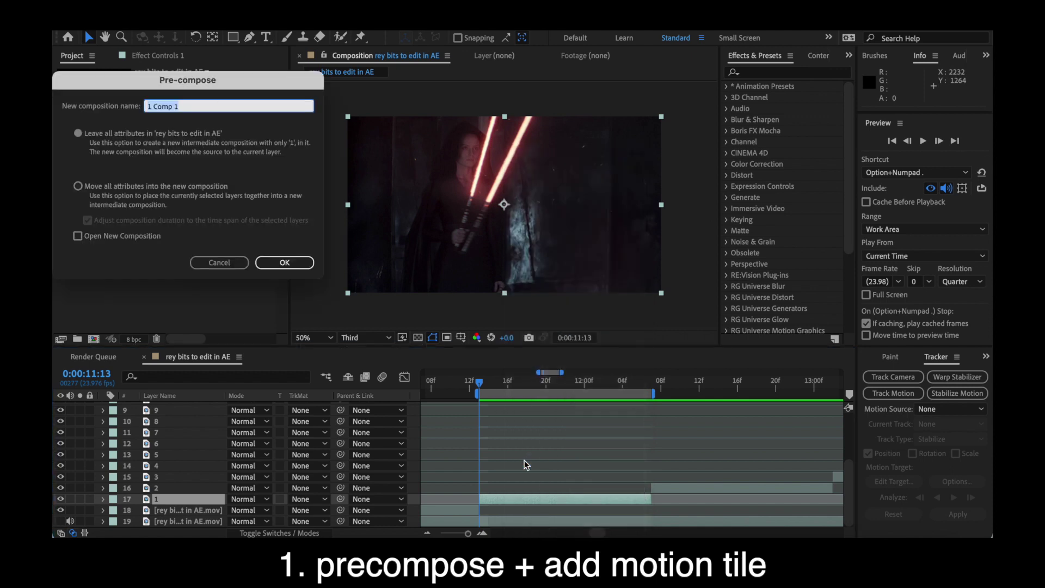
text(1)
key(Return)
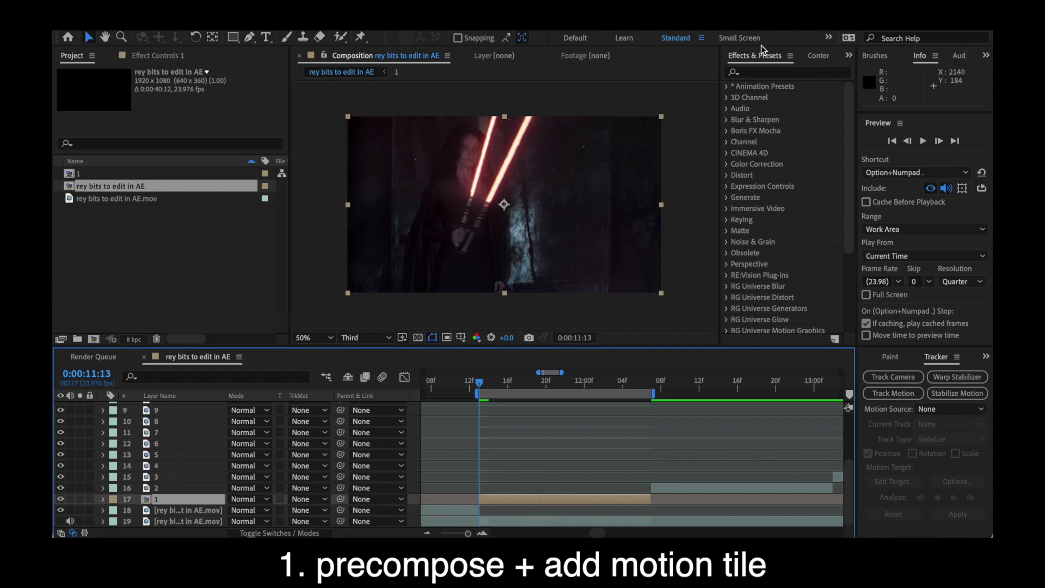
Apply Motion Tile to clip 1 with Mirror Edges, output width 470 and height 490.
click(754, 72)
text(motion)
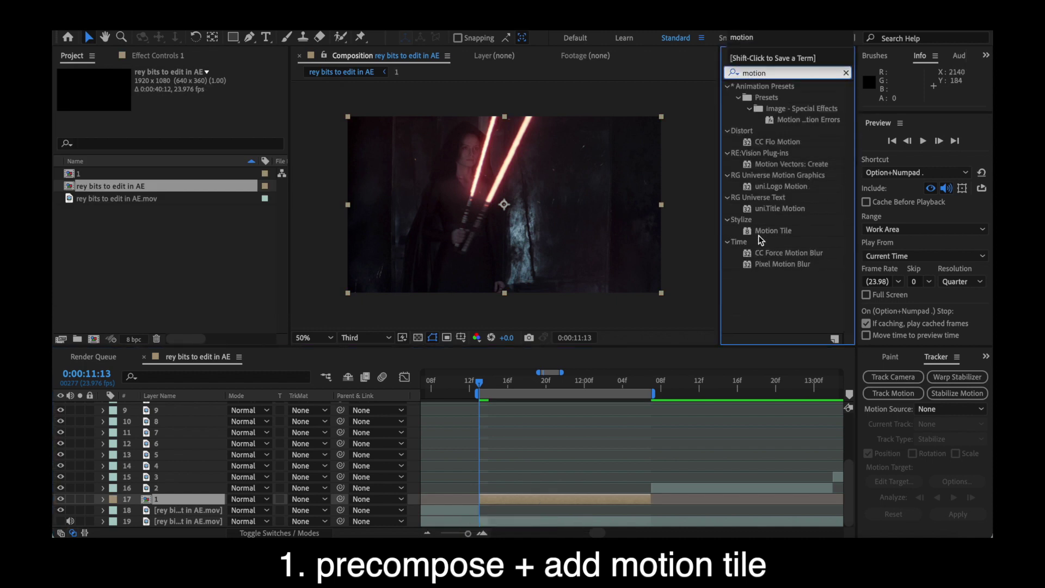
double_click(773, 231)
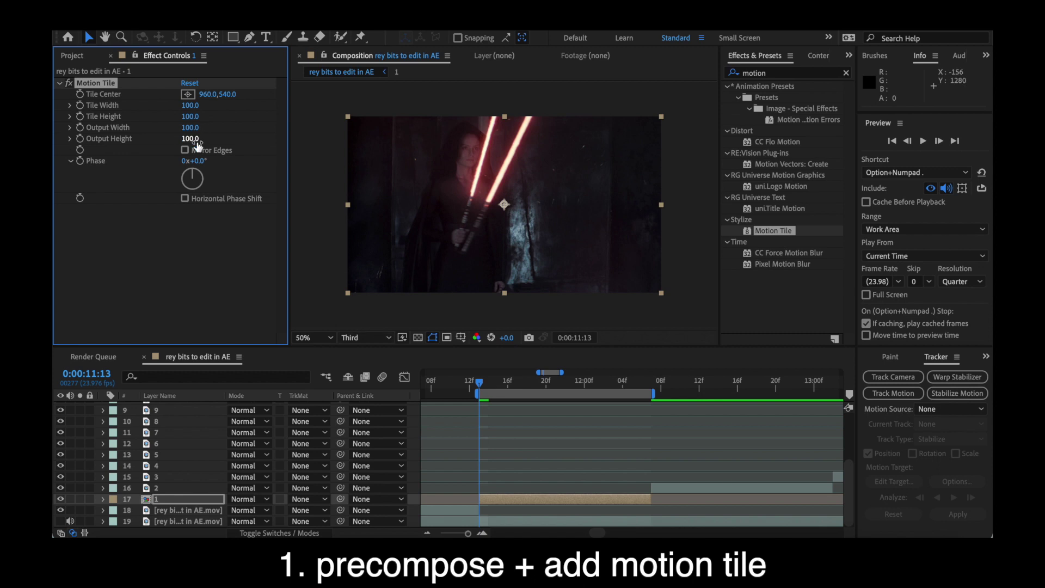
click(185, 150)
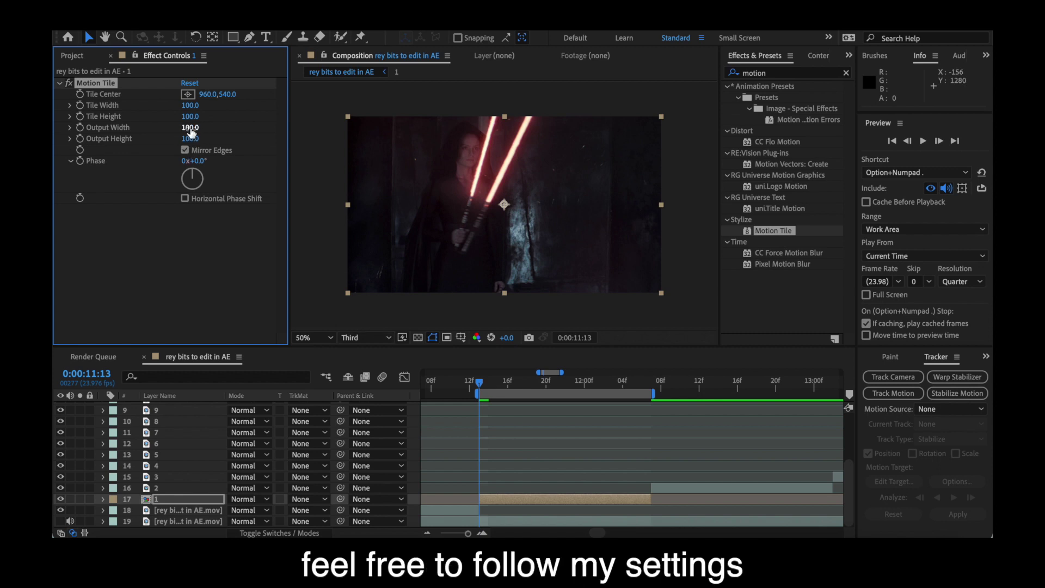
drag(191, 128, 217, 137)
Add a Null 1 layer above clip 1 and delete the extra duplicate null.
click(490, 500)
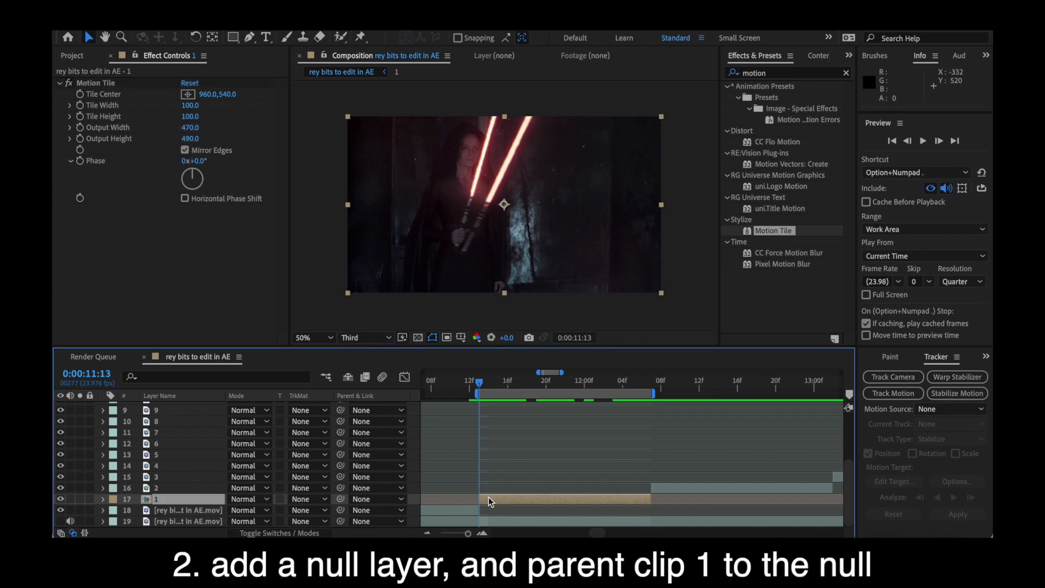
key(super+alt+shift+y)
key(super+d)
click(471, 513)
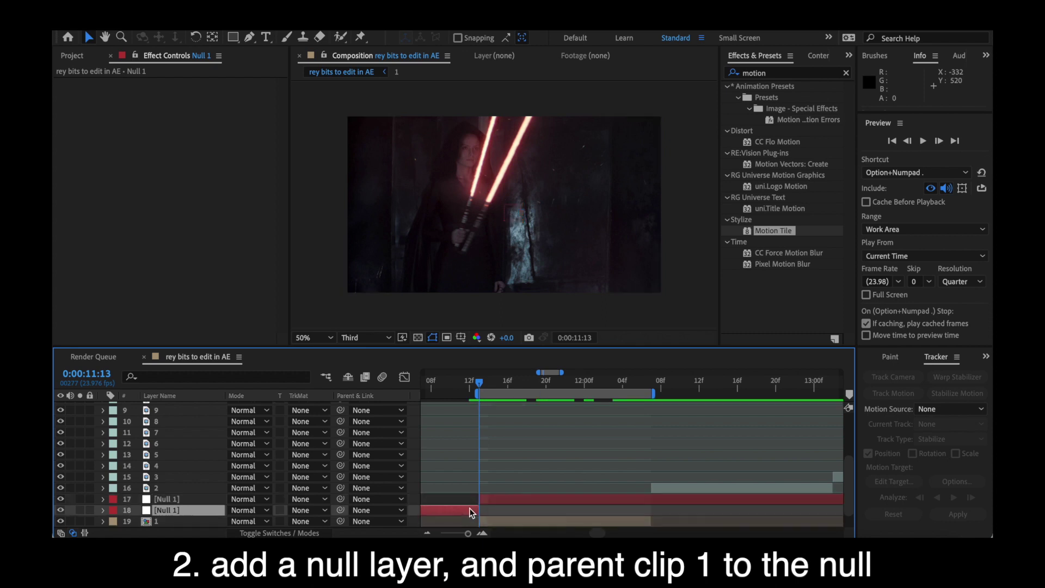
key(Delete)
Trim Null 1 to end at clip 1's last frame, returning to 11:13.
drag(480, 387, 653, 405)
click(658, 503)
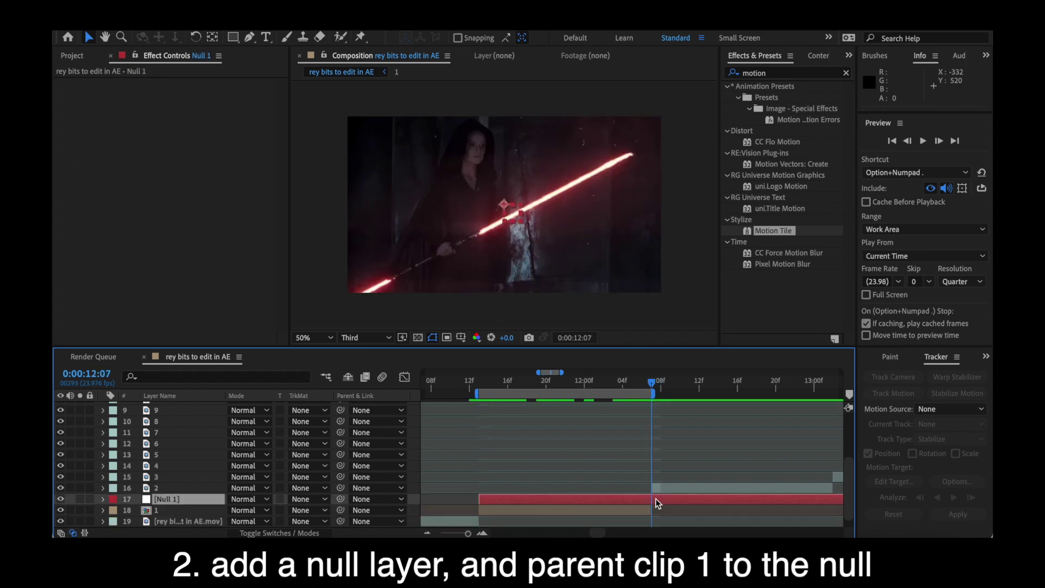
key(alt+bracketright)
key(ctrl+Down)
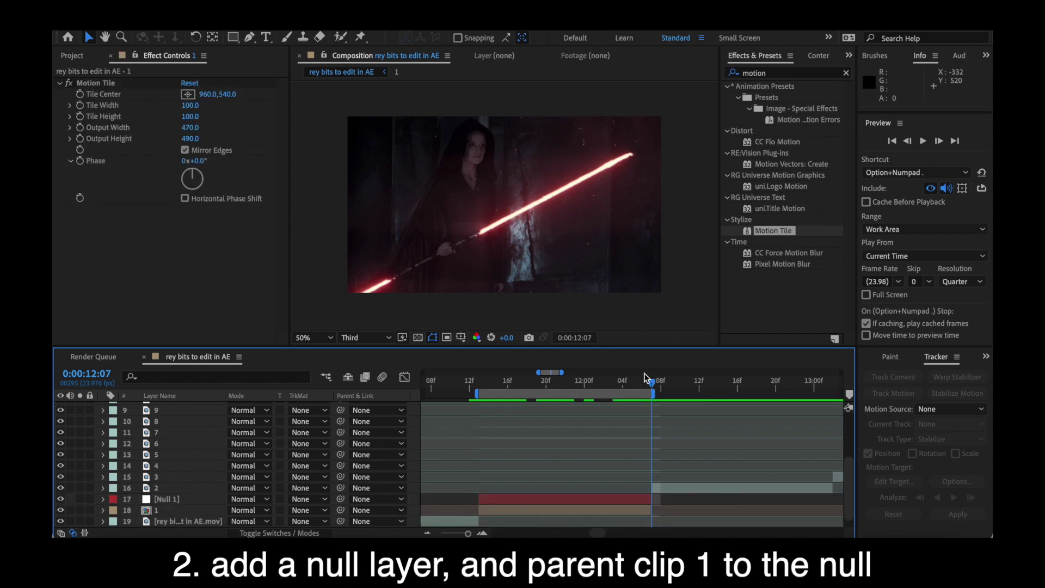
drag(649, 383, 480, 416)
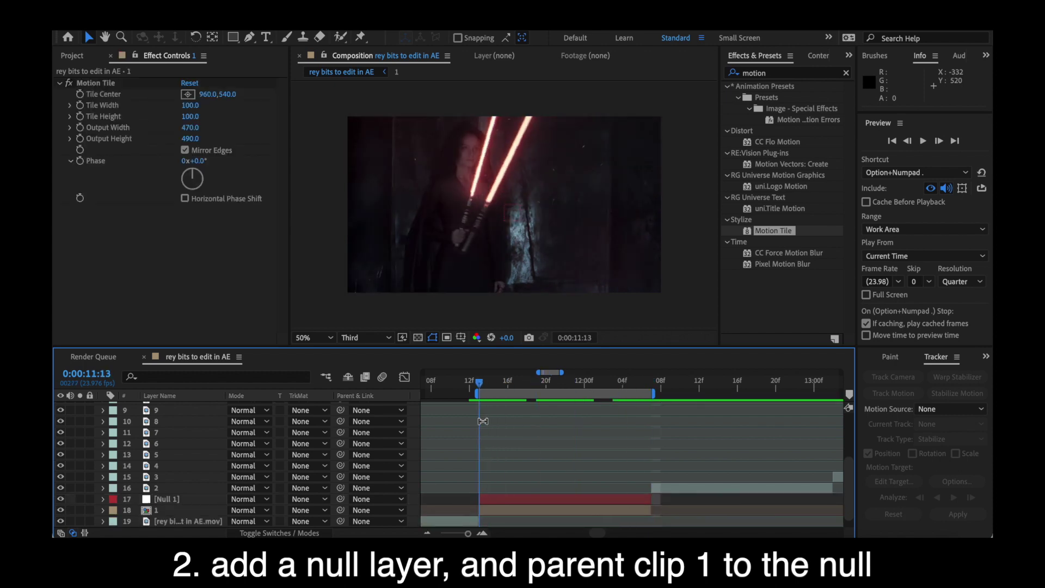
Show Null 1's Scale property and parent clip 1 to Null 1.
click(498, 503)
key(s)
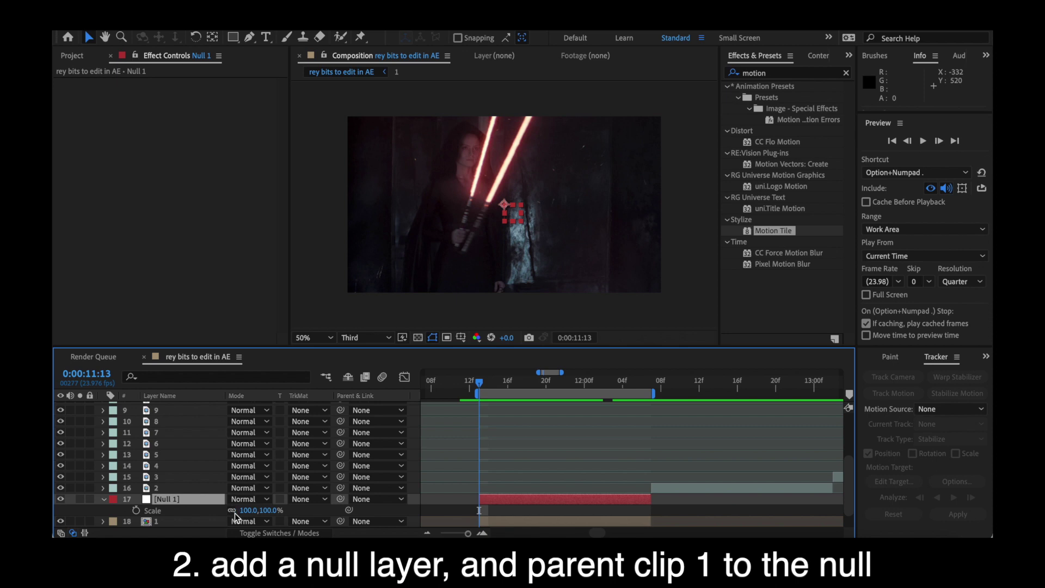
scroll(235, 517, down, 2)
click(191, 499)
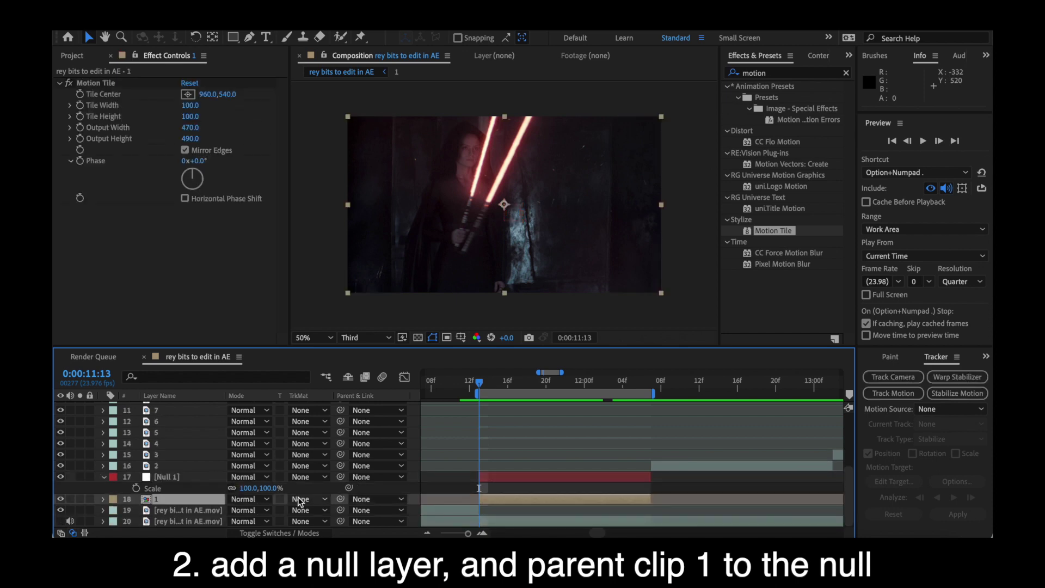
drag(341, 498, 163, 476)
click(482, 477)
Keyframe Null 1's Scale at 100% at the clip end and 350% at the start, selecting both.
key(alt+shift+s)
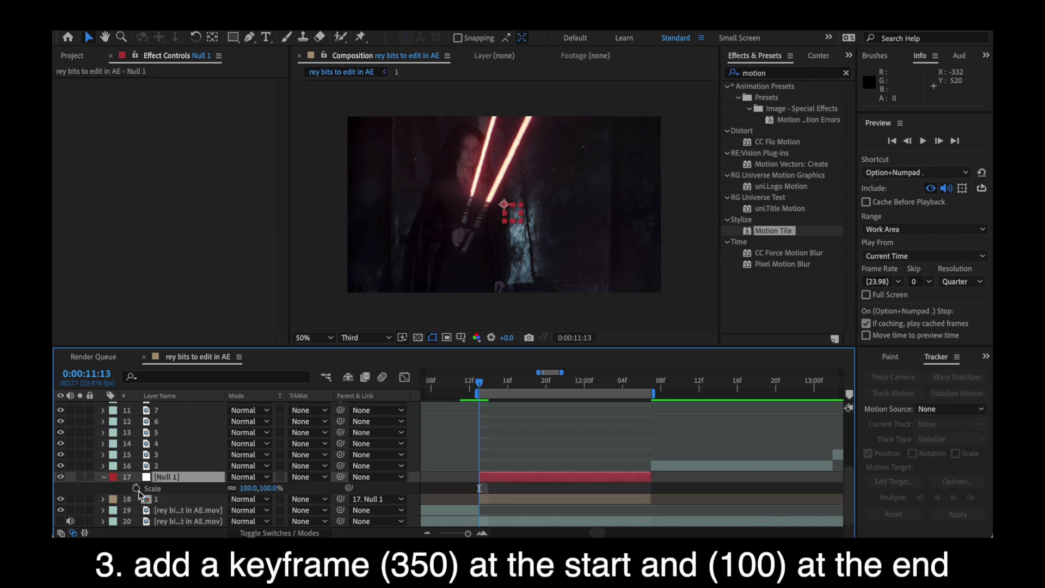
drag(481, 493, 649, 495)
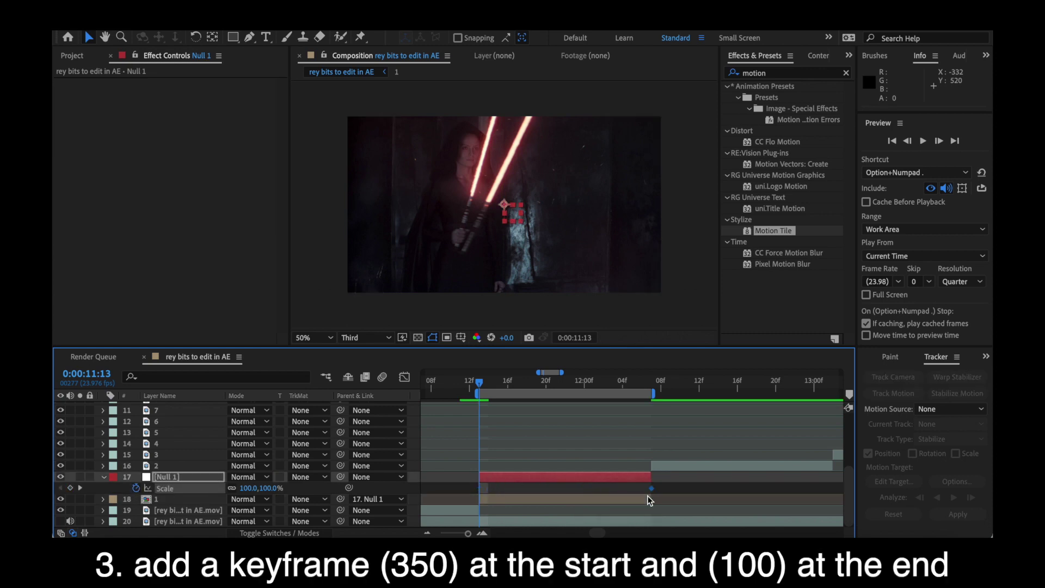
click(245, 489)
text(350.)
text(0)
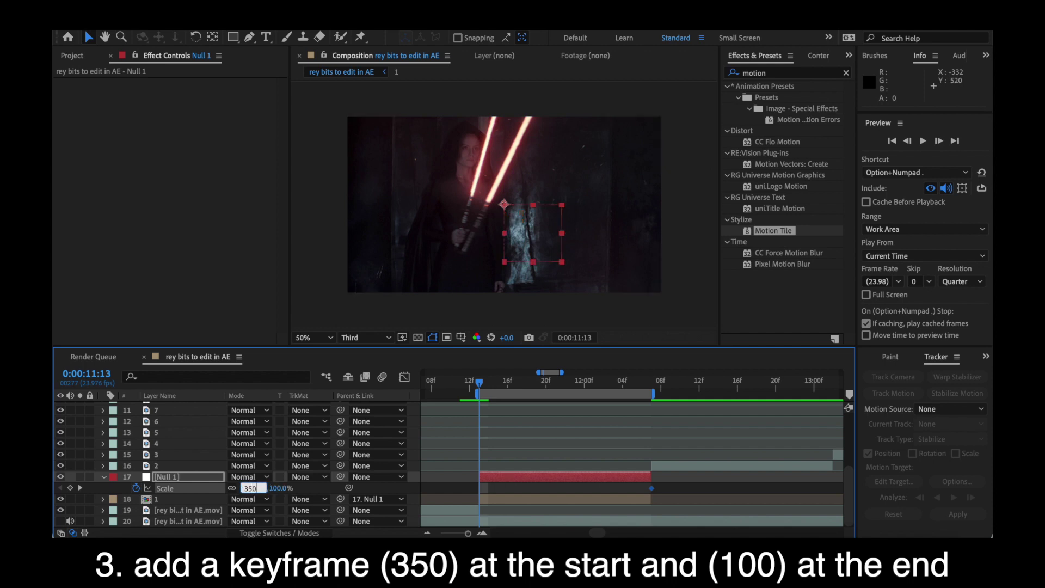
key(Return)
drag(668, 491, 451, 490)
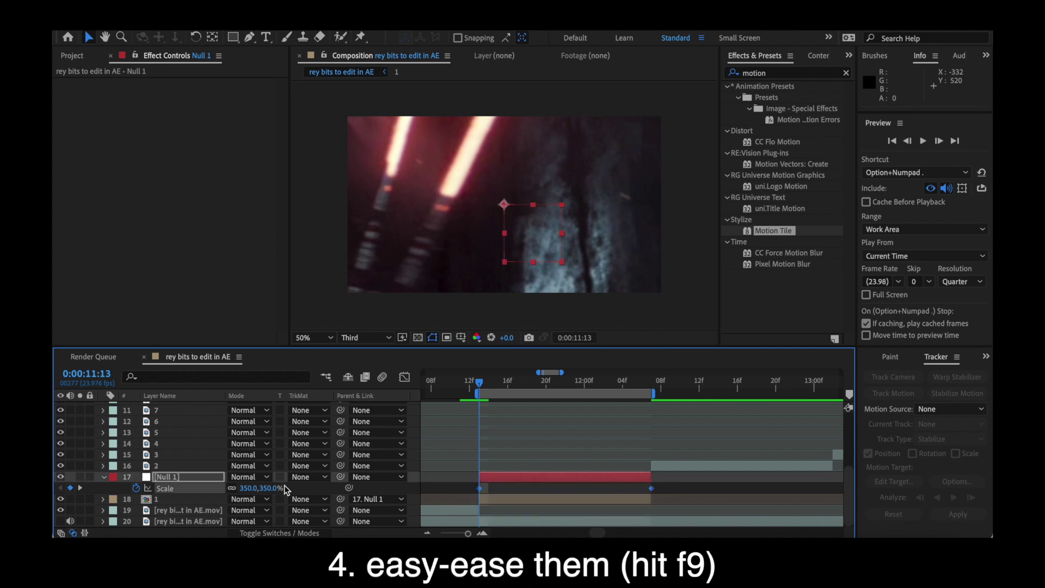
Reshape Null 1's Scale speed graph so the zoom bursts fast at the start.
click(405, 376)
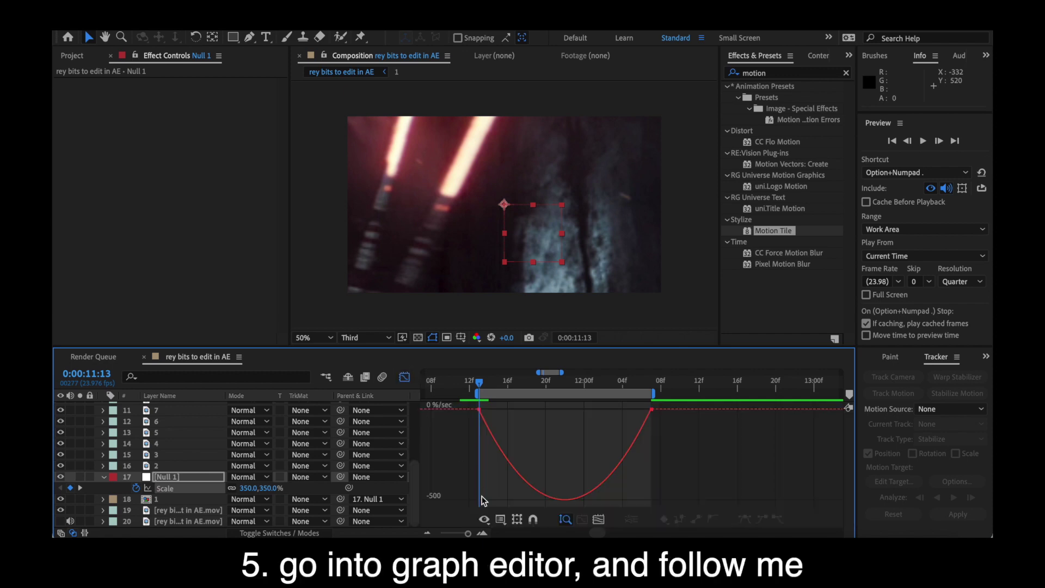
click(480, 410)
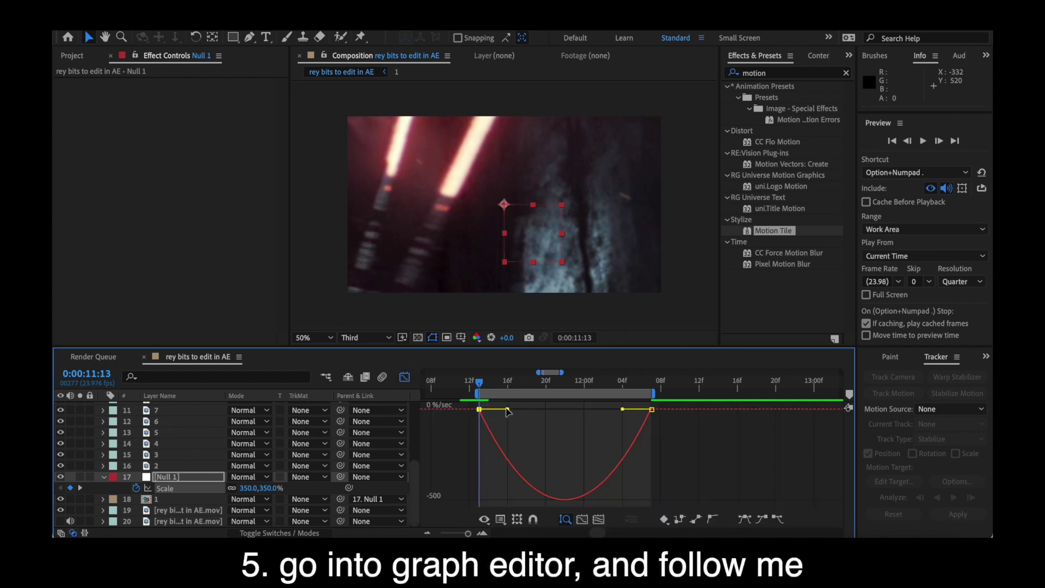
drag(506, 412, 482, 412)
drag(622, 409, 542, 410)
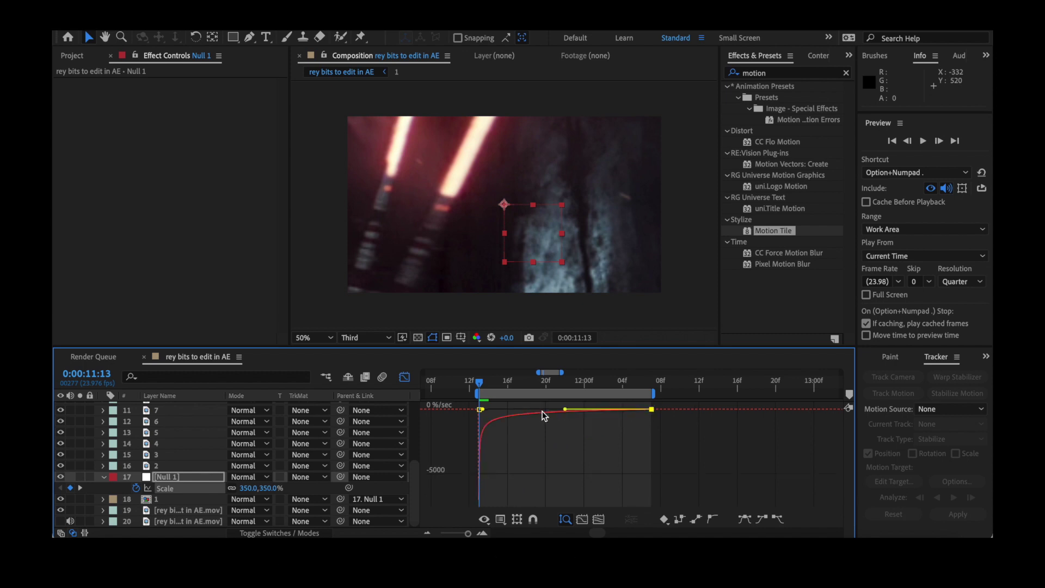
right_click(597, 443)
click(569, 446)
scroll(570, 446, left, 1)
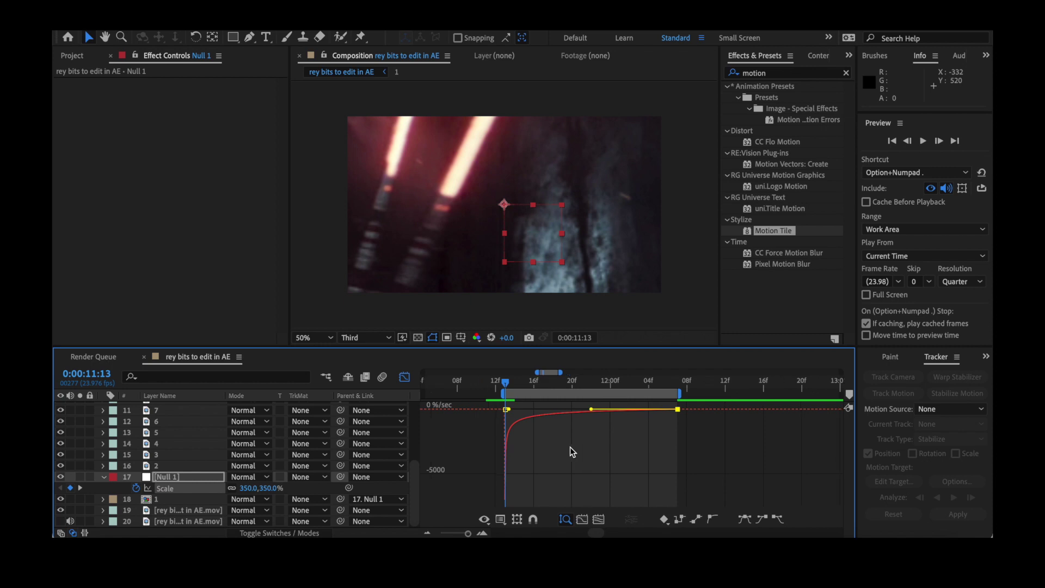
Back in the layer bars, preview and scrub through Null 1's zoom-out transition.
click(405, 377)
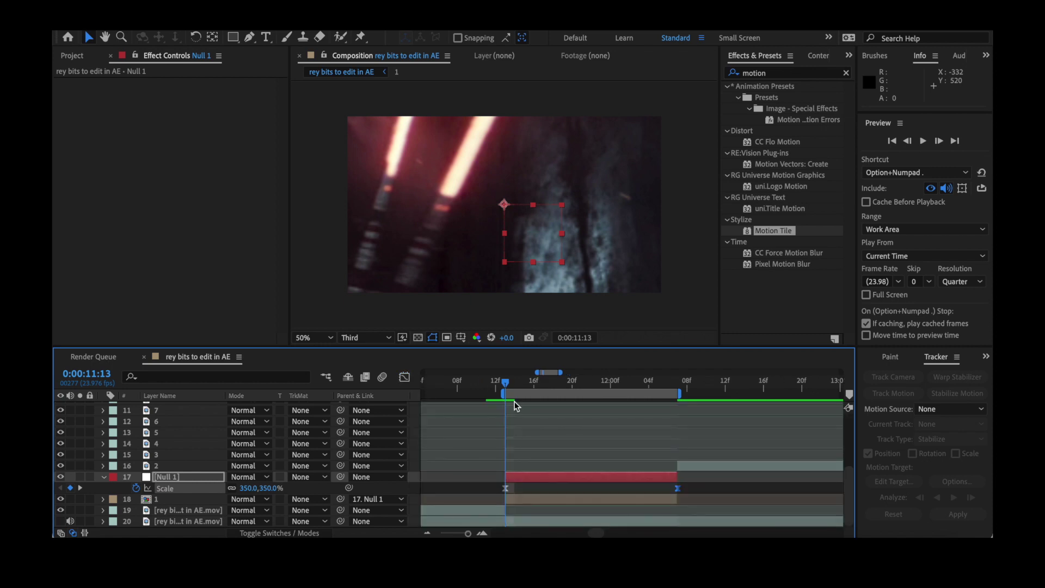
key(F4)
click(924, 141)
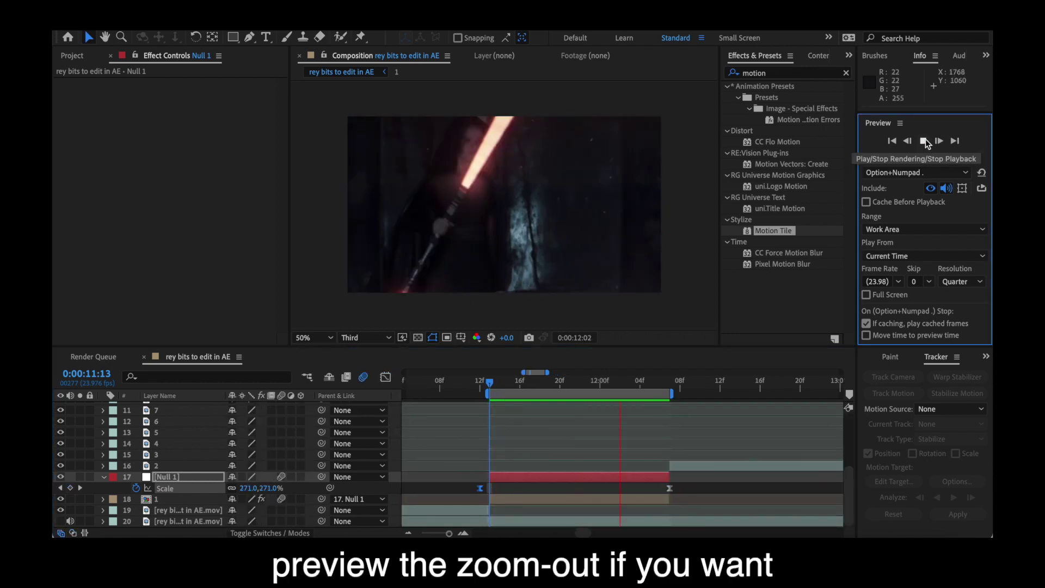
click(464, 397)
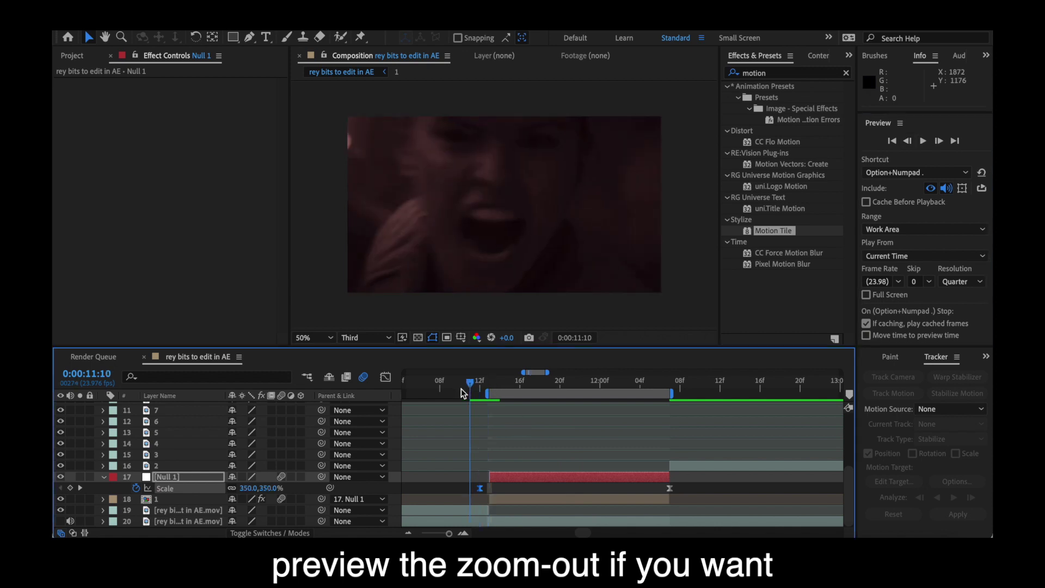
drag(466, 400, 583, 490)
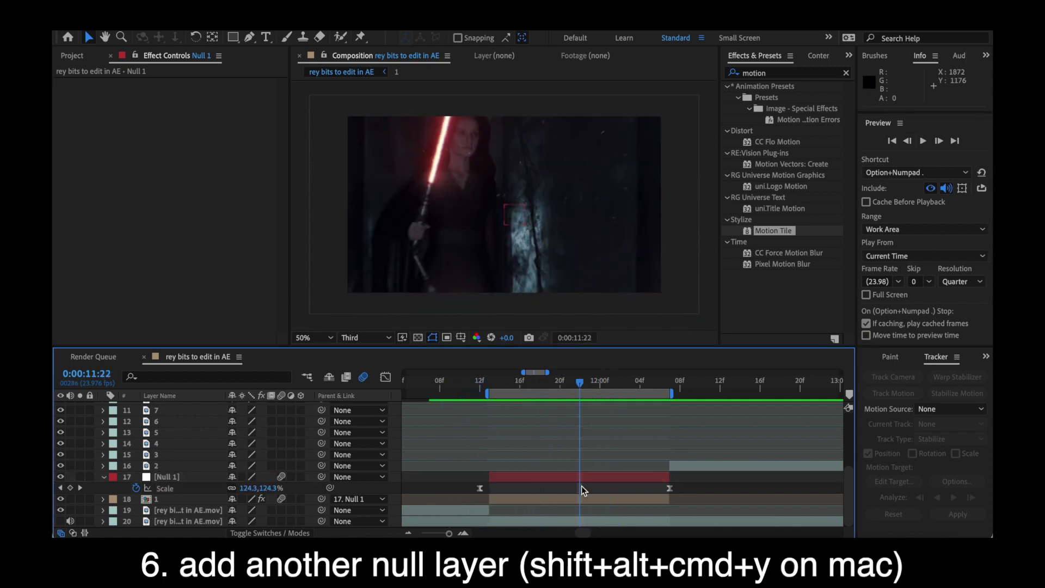
Add Null 2 and place it above the second clip and Null 1.
key(super+alt+shift+y)
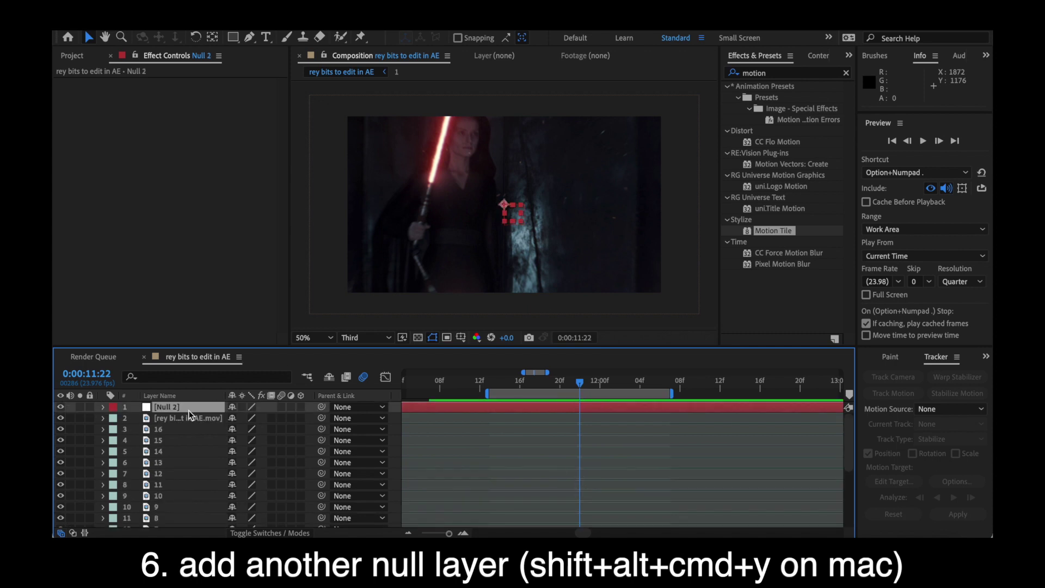
drag(188, 409, 187, 517)
scroll(186, 449, down, 4)
drag(178, 422, 186, 474)
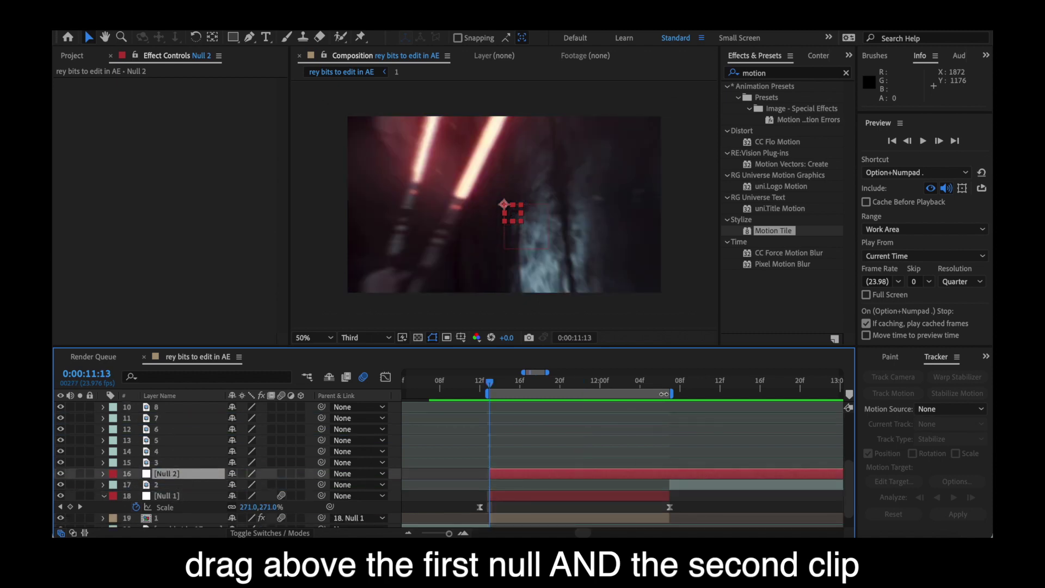
Parent the second clip and Null 1 to Null 2 at the 12:07 cut.
click(671, 385)
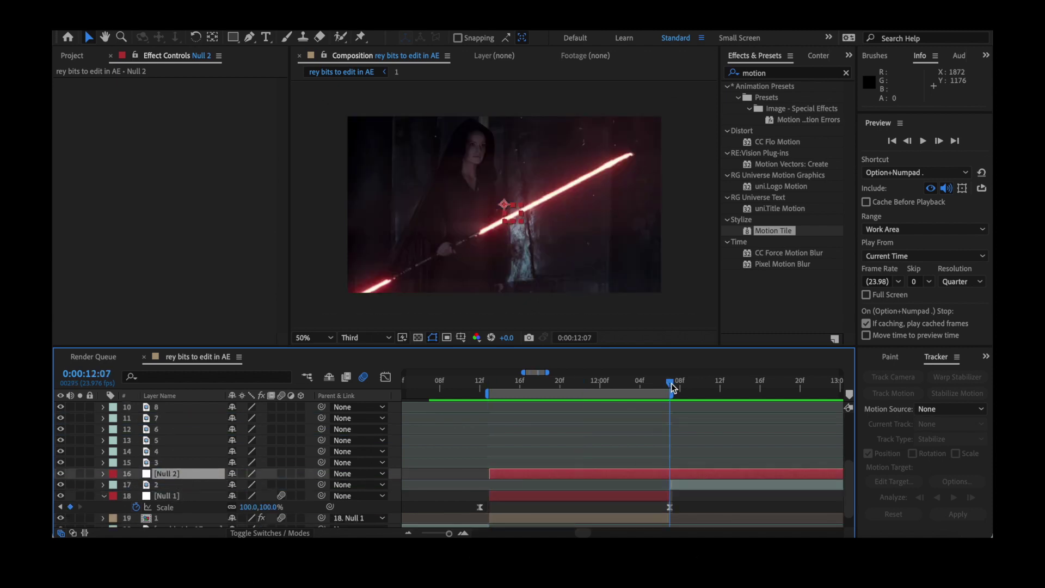
scroll(672, 387, down, 2)
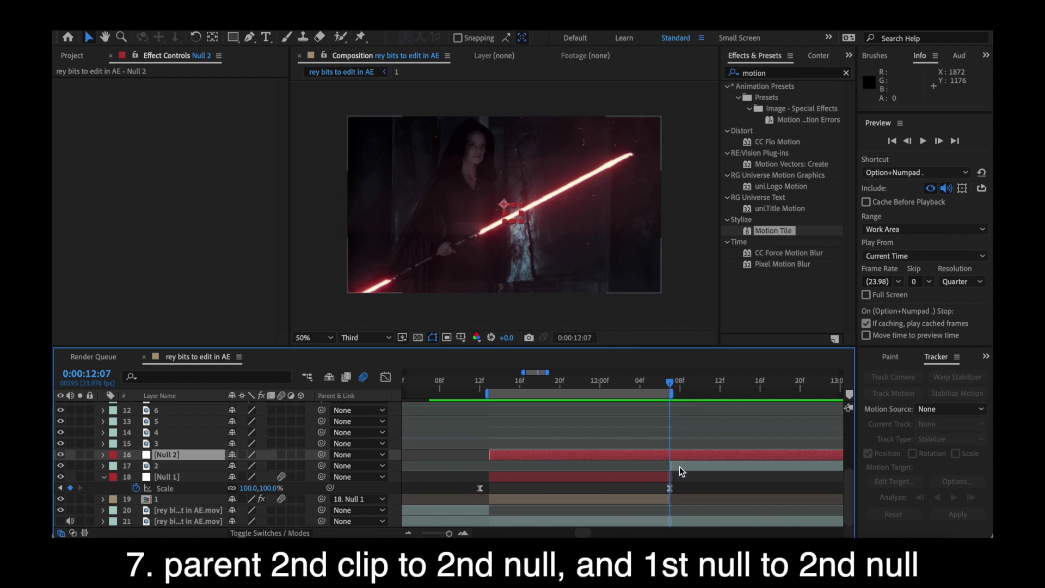
click(680, 470)
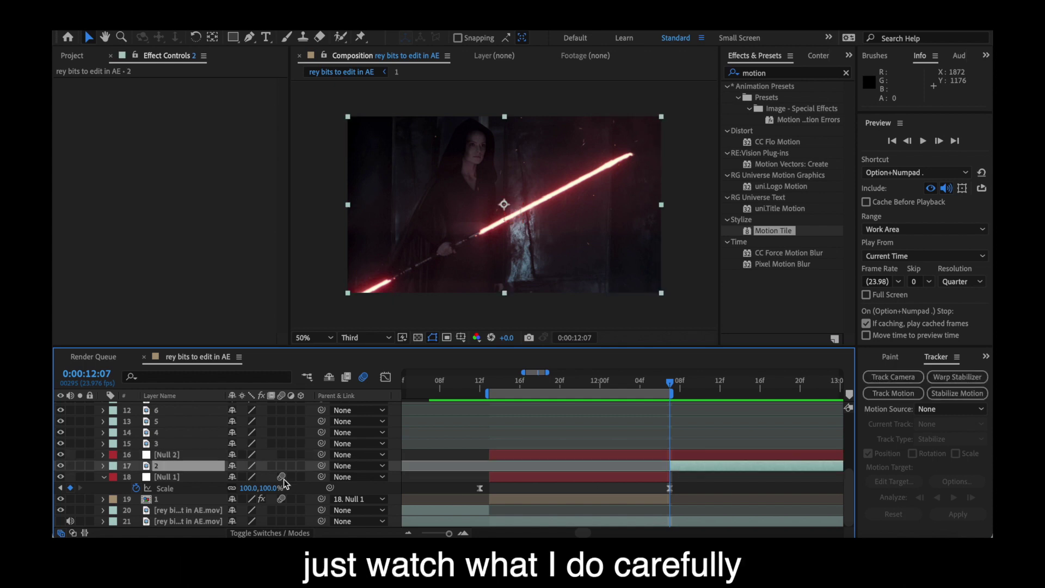
drag(322, 465, 210, 456)
drag(321, 476, 212, 452)
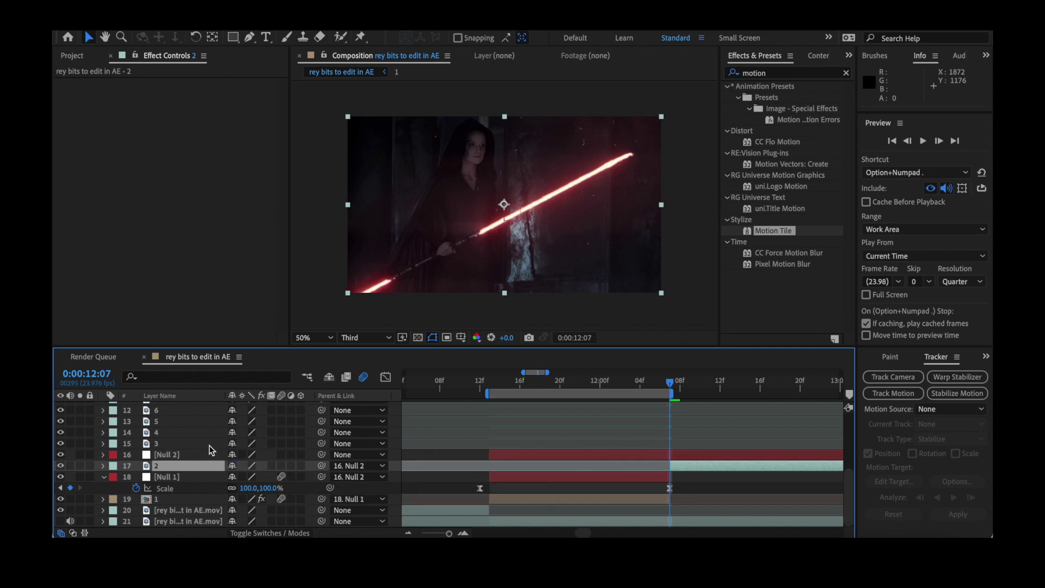
Scrub to verify the zoom still works, then reveal Null 2's Rotation at the cut.
drag(670, 382, 510, 383)
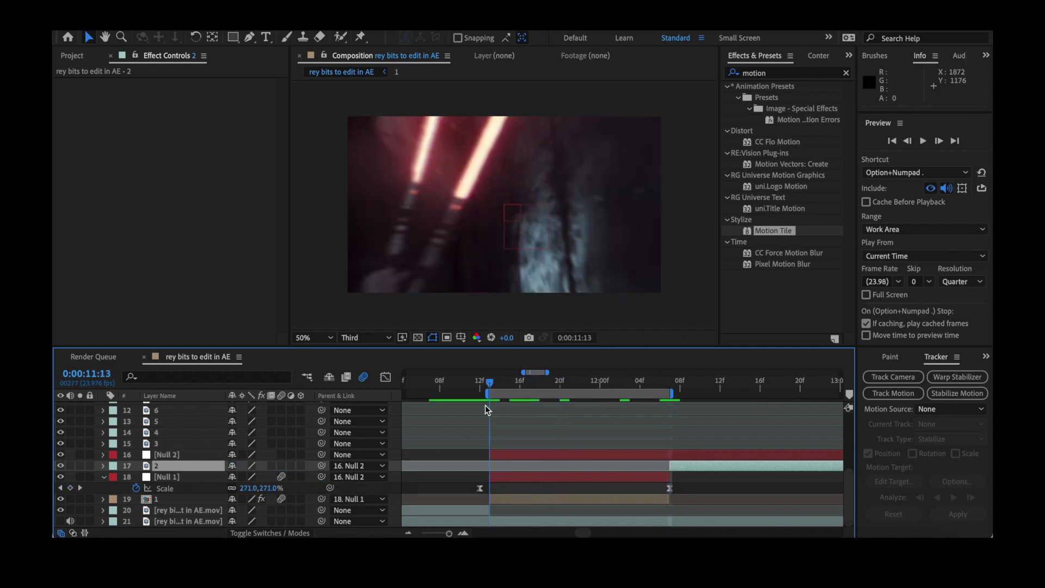
mouse_move(486, 405)
mouse_down()
mouse_move(640, 397)
mouse_move(488, 420)
mouse_up()
click(511, 455)
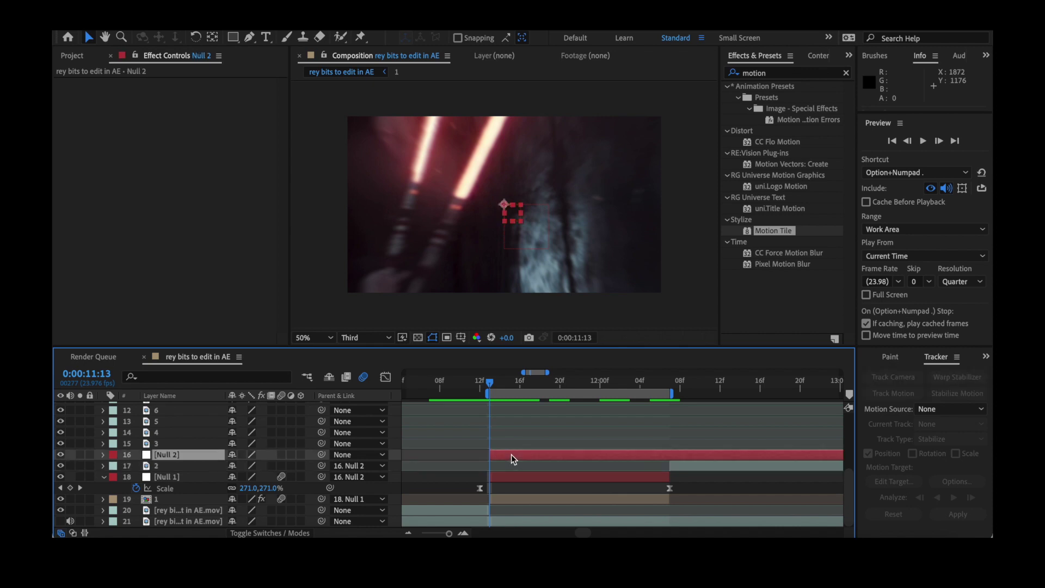
key(r)
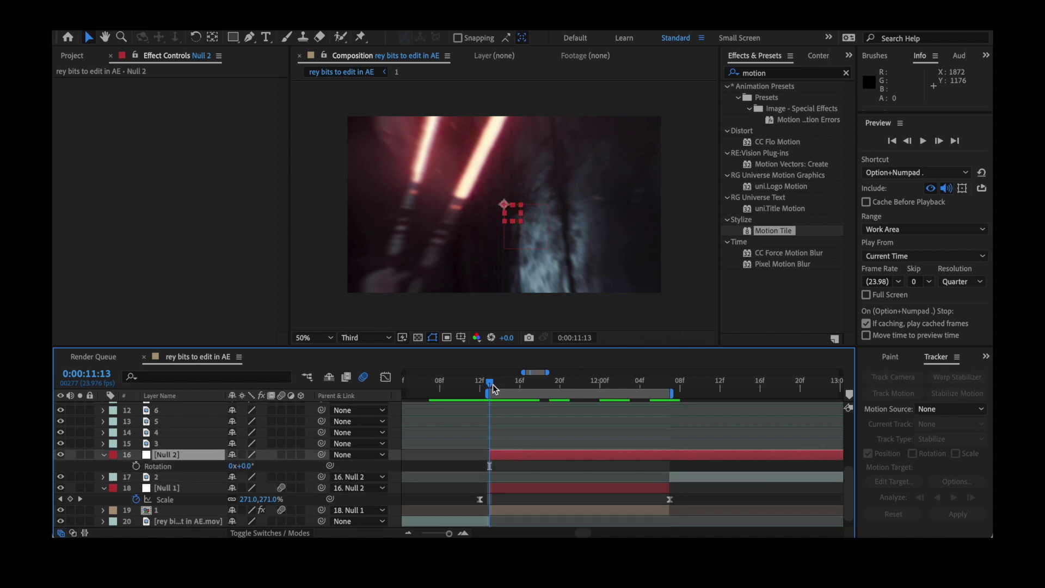
drag(492, 384, 673, 398)
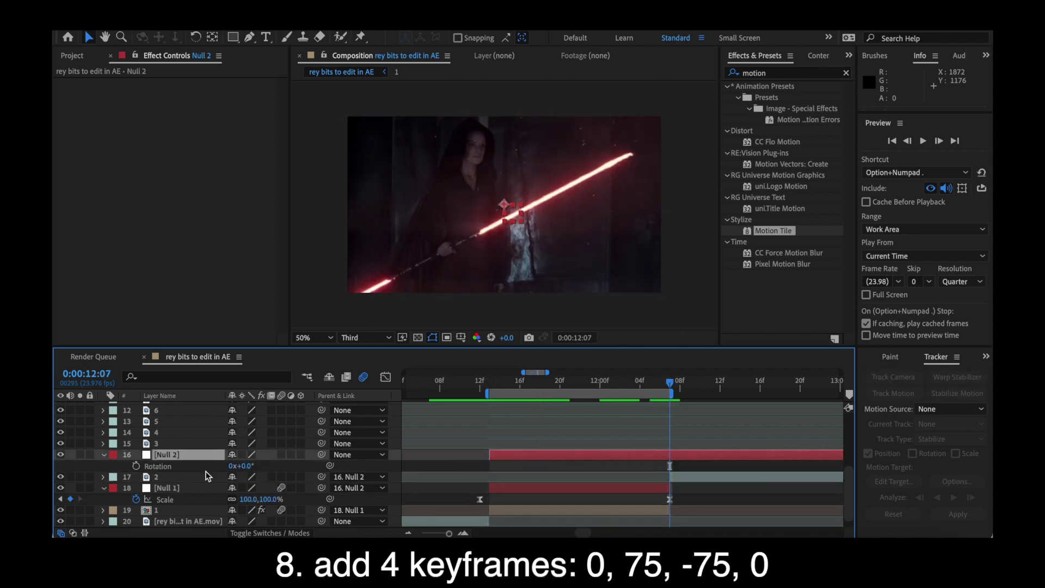
Start Null 2's Rotation keyframes at the 12:07 cut and locate where the spin begins.
click(136, 466)
drag(671, 384, 665, 387)
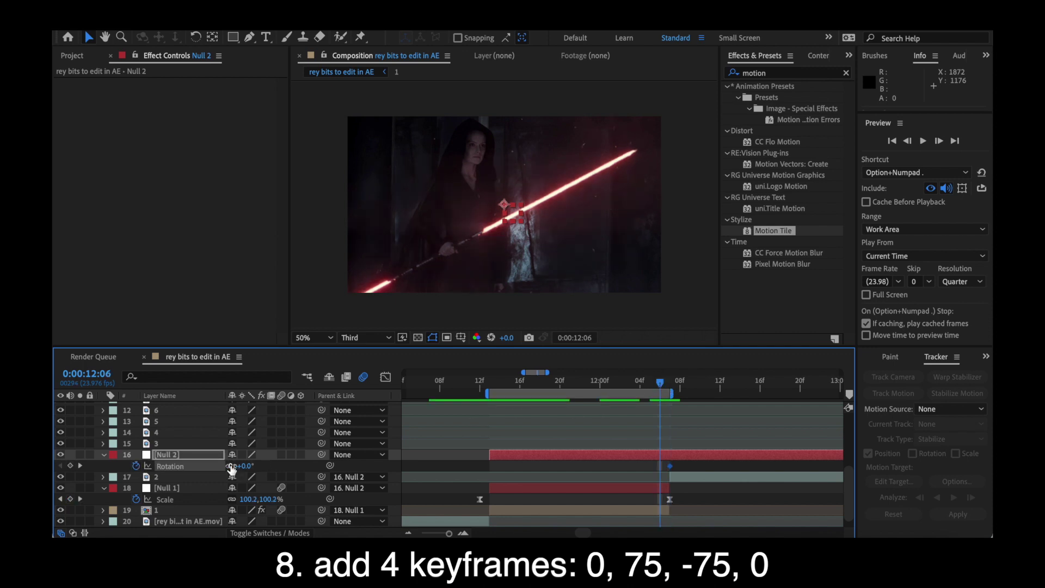
click(489, 385)
drag(489, 388, 565, 424)
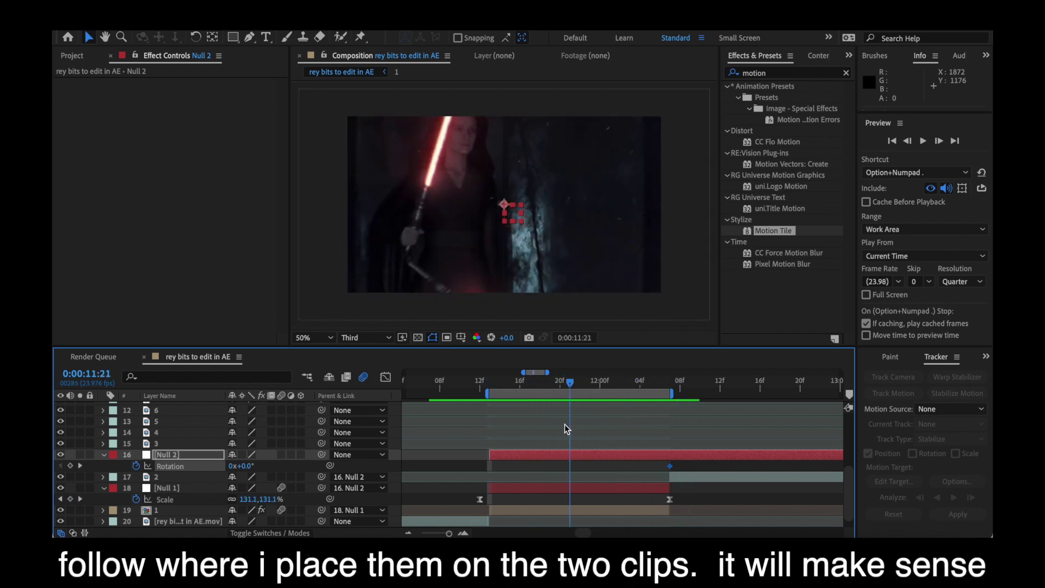
click(80, 466)
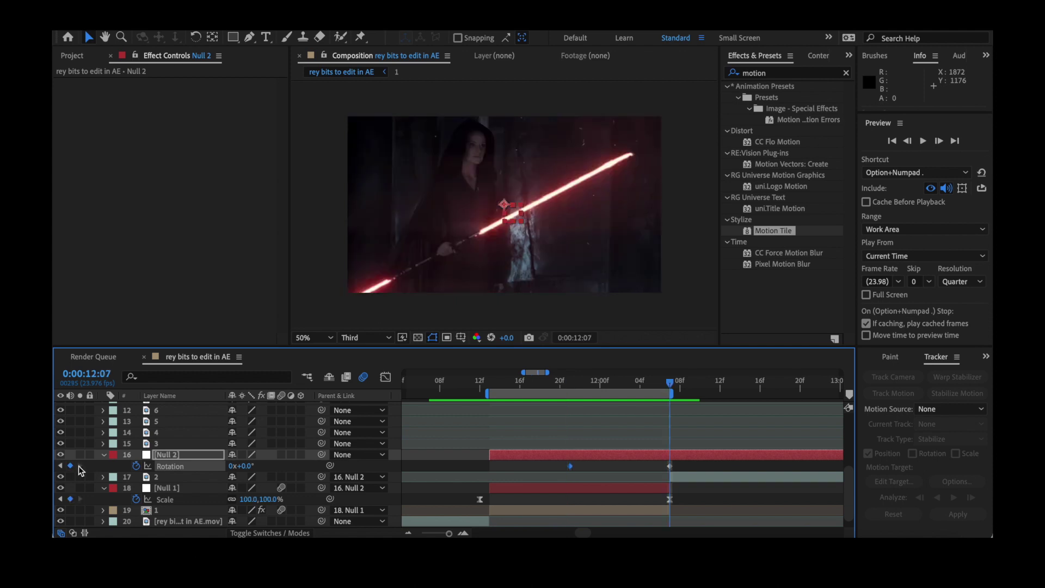
drag(671, 385, 663, 387)
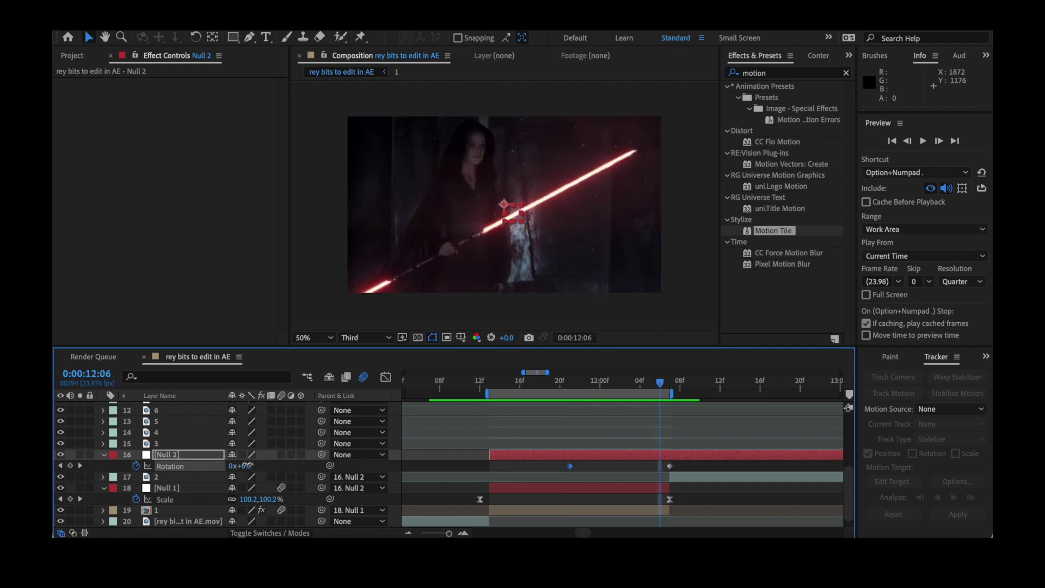
Set Rotation to +75° one frame before the cut, -75° at the cut, 0° later.
drag(246, 466, 297, 464)
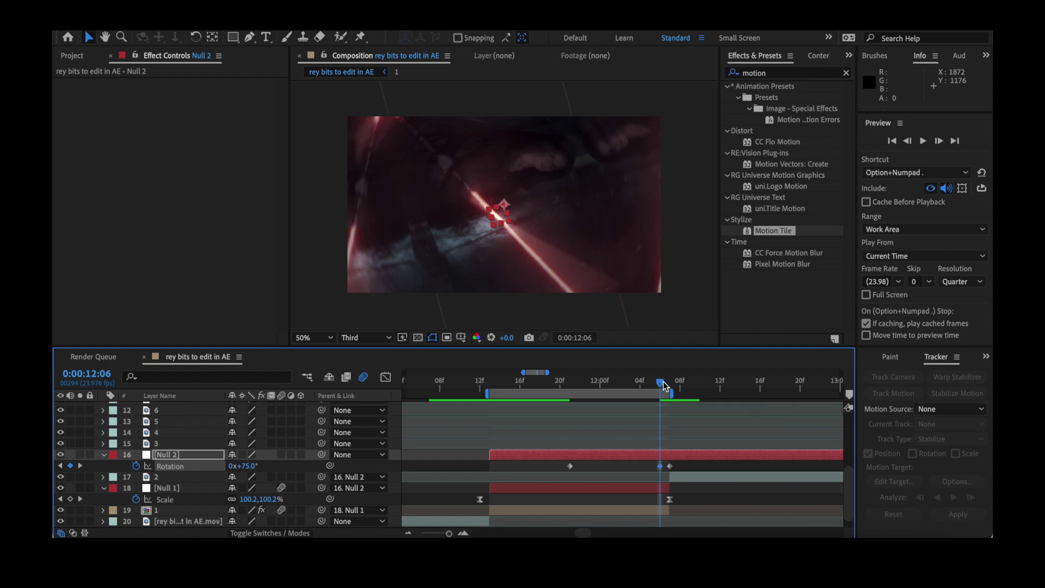
drag(665, 385, 671, 387)
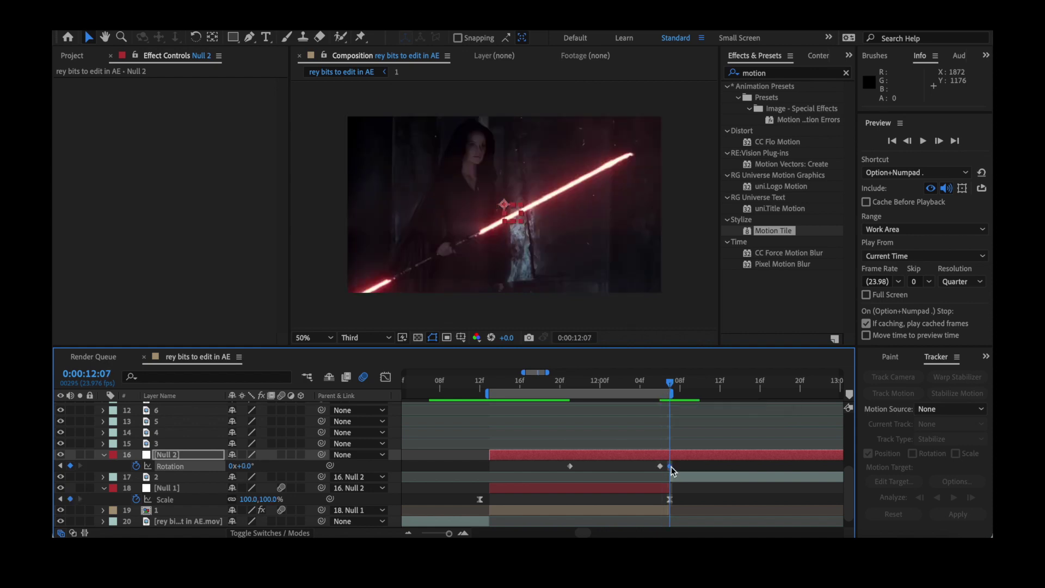
drag(669, 466, 800, 463)
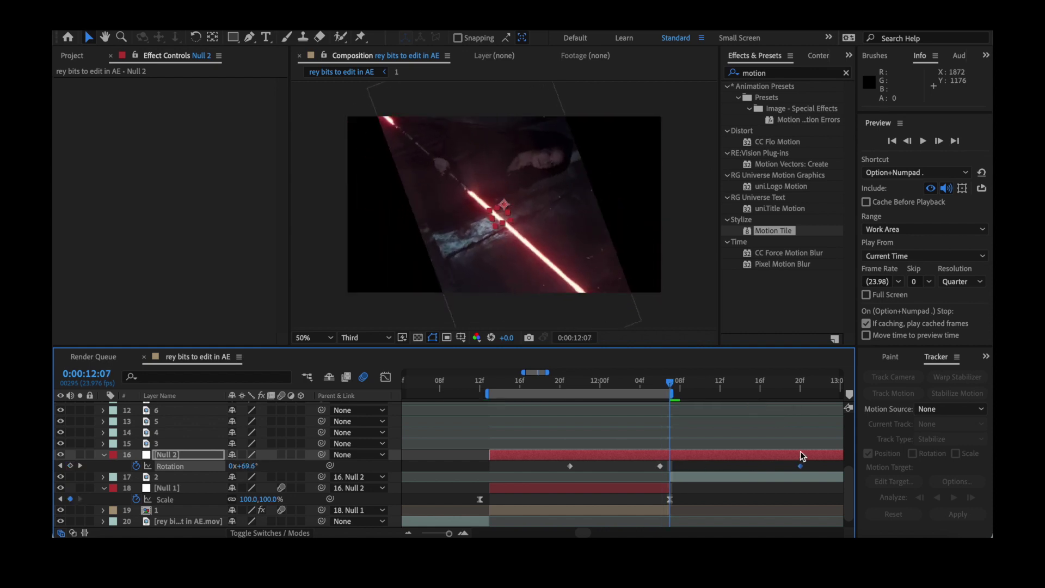
click(250, 466)
key(Return)
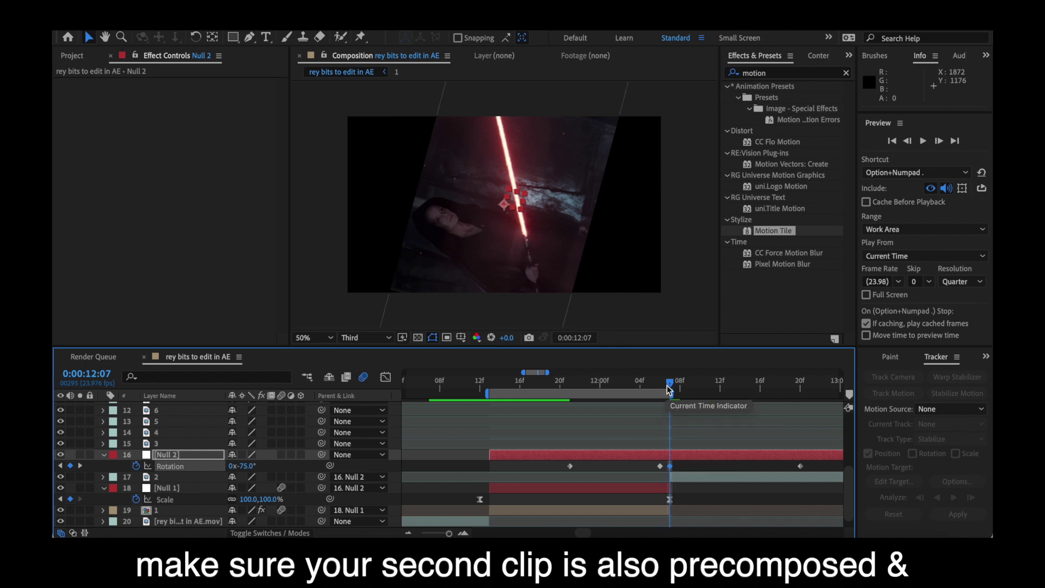
Shift Null 1 one frame later and Easy Ease the first pair of rotation keyframes.
mouse_move(670, 387)
mouse_down()
mouse_move(658, 387)
mouse_move(687, 395)
mouse_move(673, 399)
mouse_up()
scroll(673, 468, down, 1)
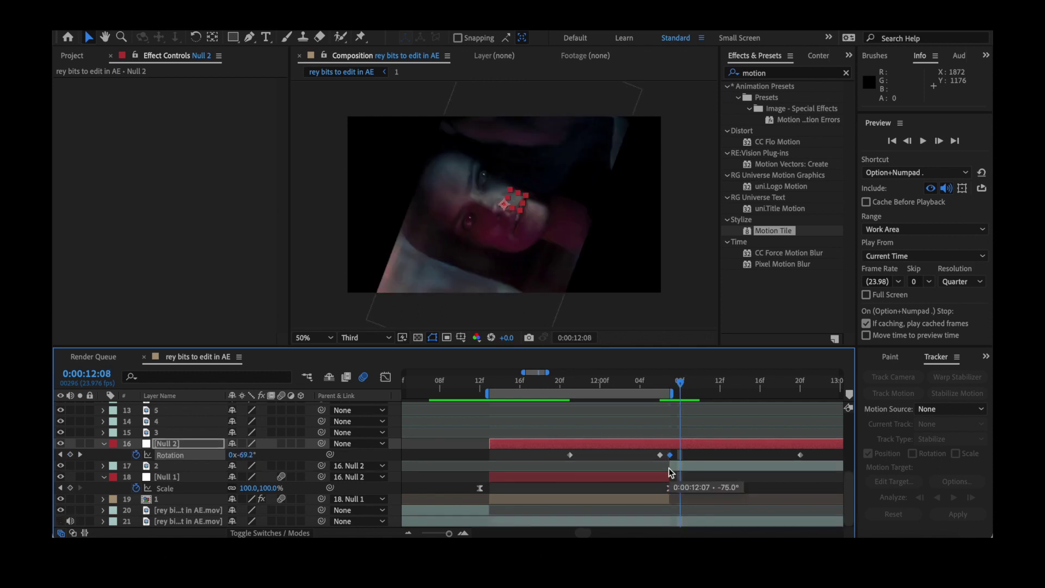
click(671, 464)
drag(670, 477, 519, 462)
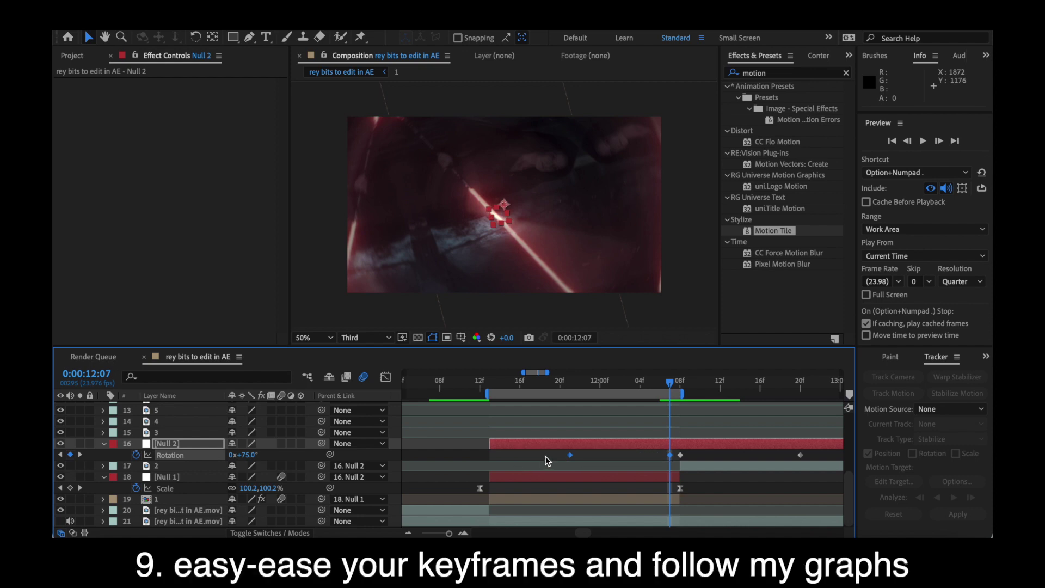
key(F9)
Ease the last two rotation keyframes and steepen the speed curve into the cut.
drag(822, 455, 680, 463)
key(F9)
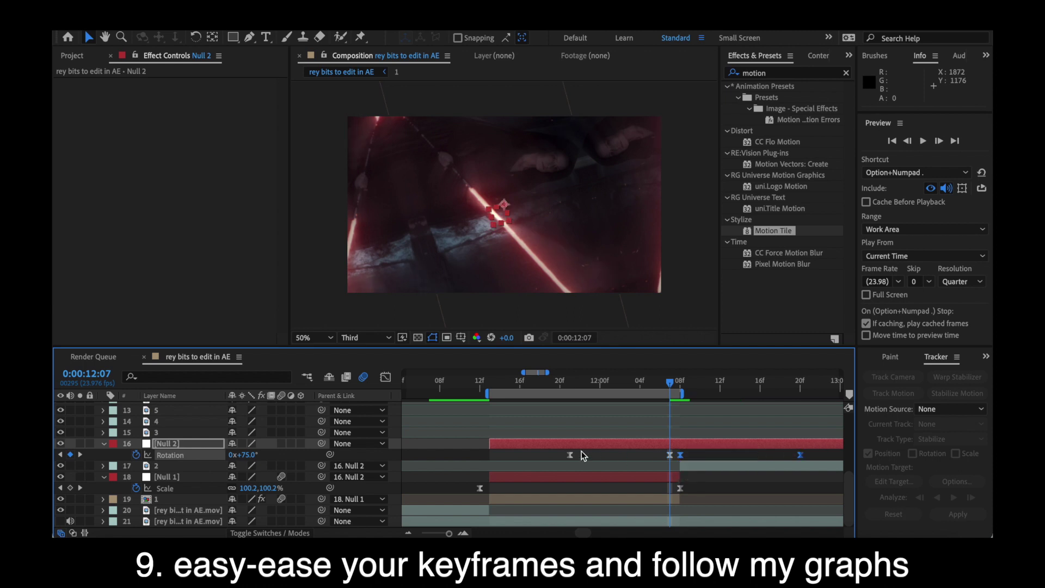
drag(560, 452, 676, 469)
click(386, 378)
drag(653, 412, 684, 414)
drag(780, 414, 740, 417)
Scrub through the rotation transition and show Null 2's Scale at the 12:07 cut.
click(386, 377)
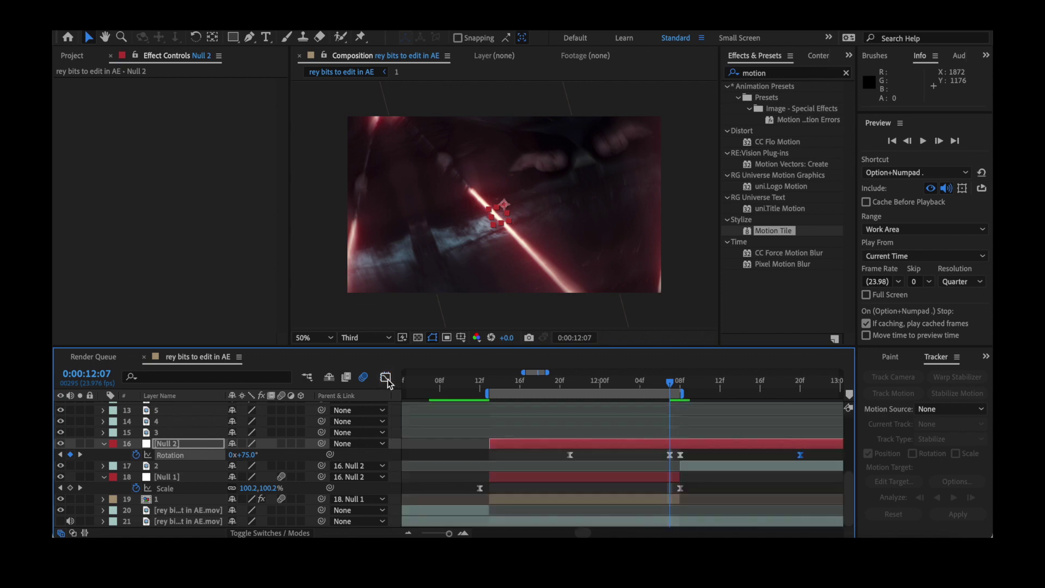
drag(677, 383, 748, 410)
key(s)
click(669, 388)
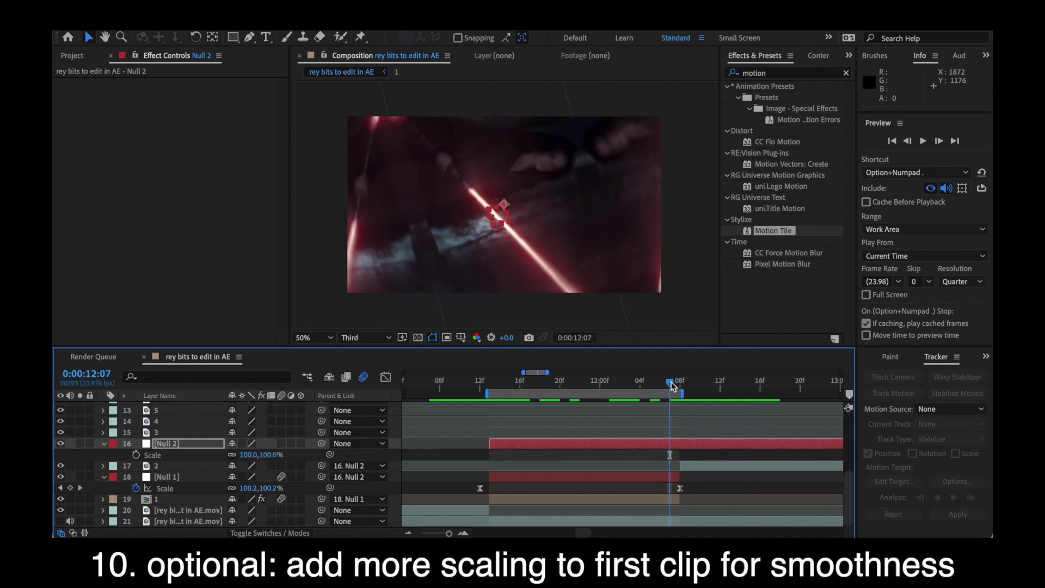
Add a Null 2 Scale keyframe at 12:08 and set Scale to 100% at 11:13.
click(679, 386)
click(674, 387)
click(679, 386)
click(136, 455)
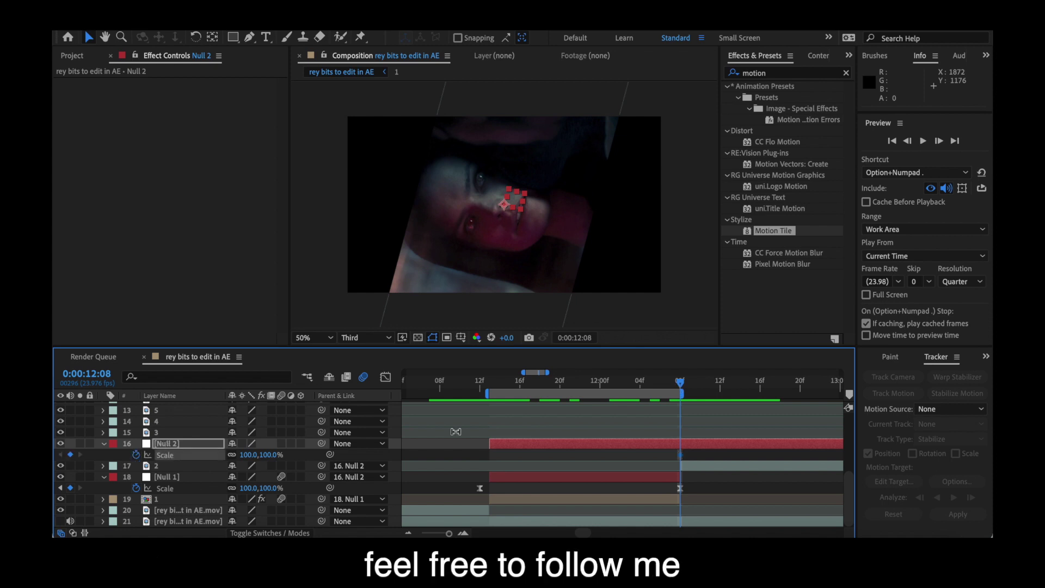
click(674, 388)
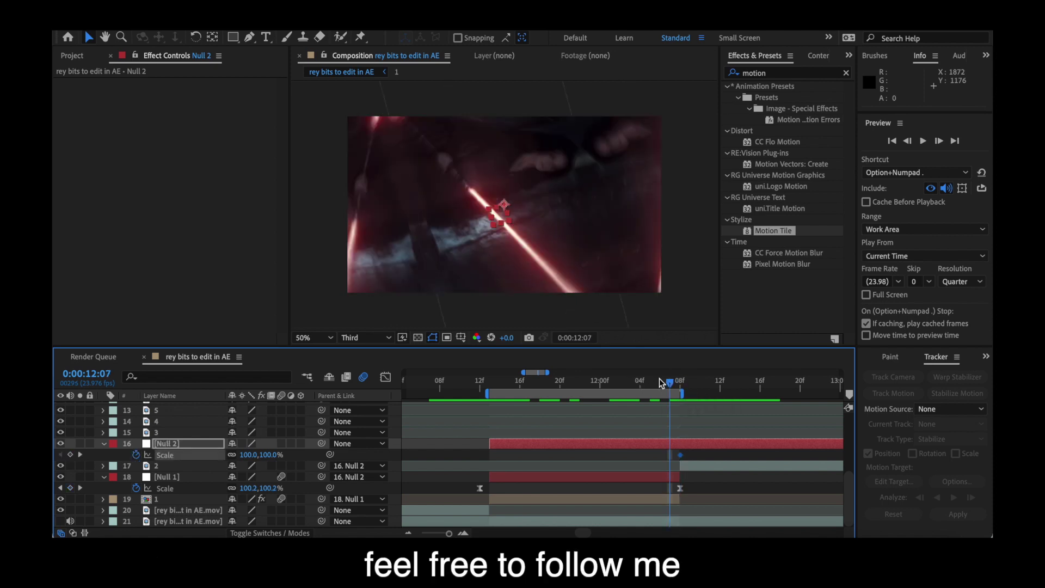
drag(613, 390, 491, 428)
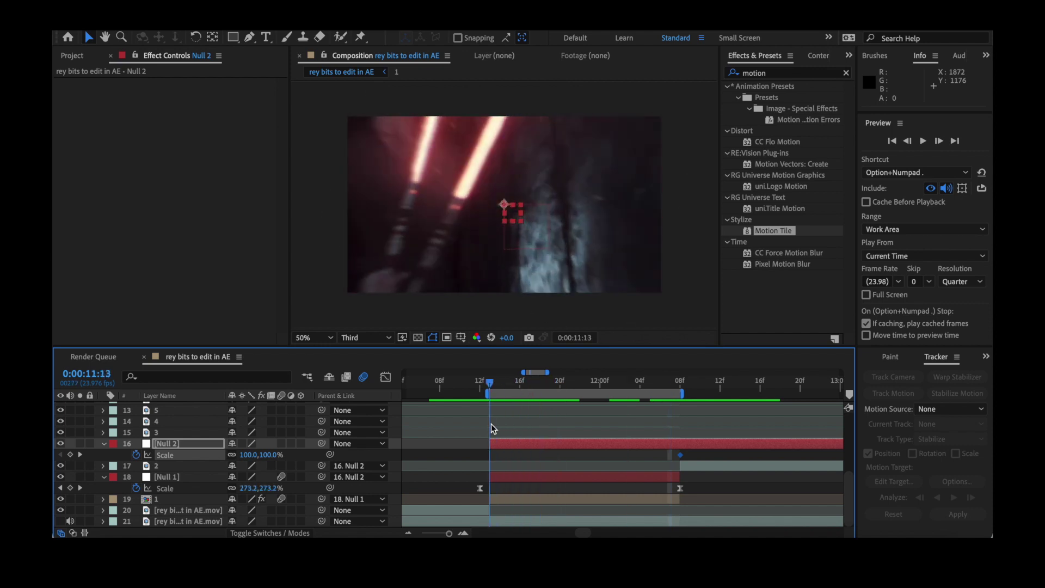
drag(247, 457, 222, 453)
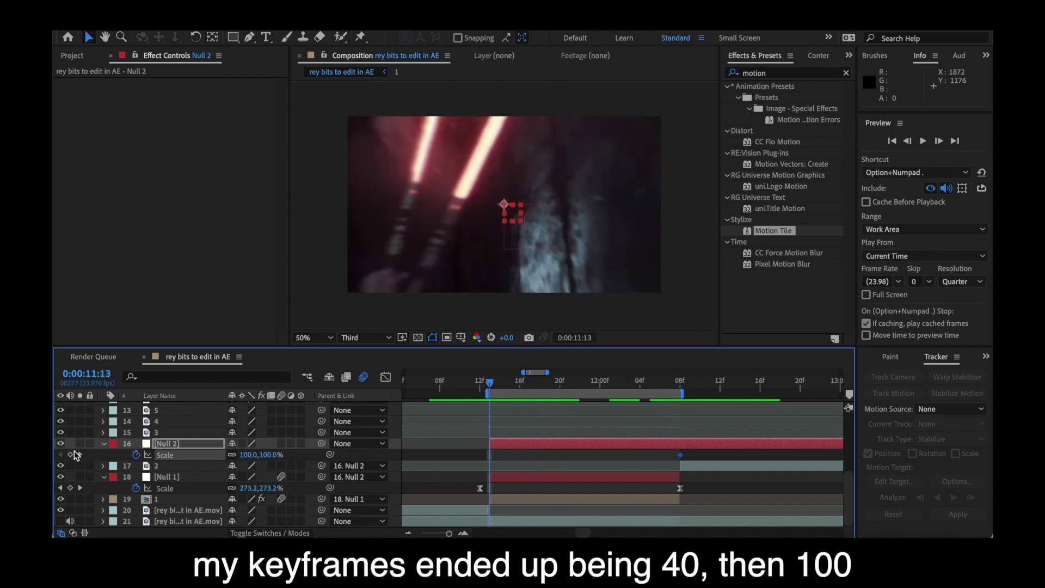
Set Null 2's Scale to 300% just before the cut and Easy Ease both Scale keyframes.
drag(490, 384, 669, 397)
click(247, 455)
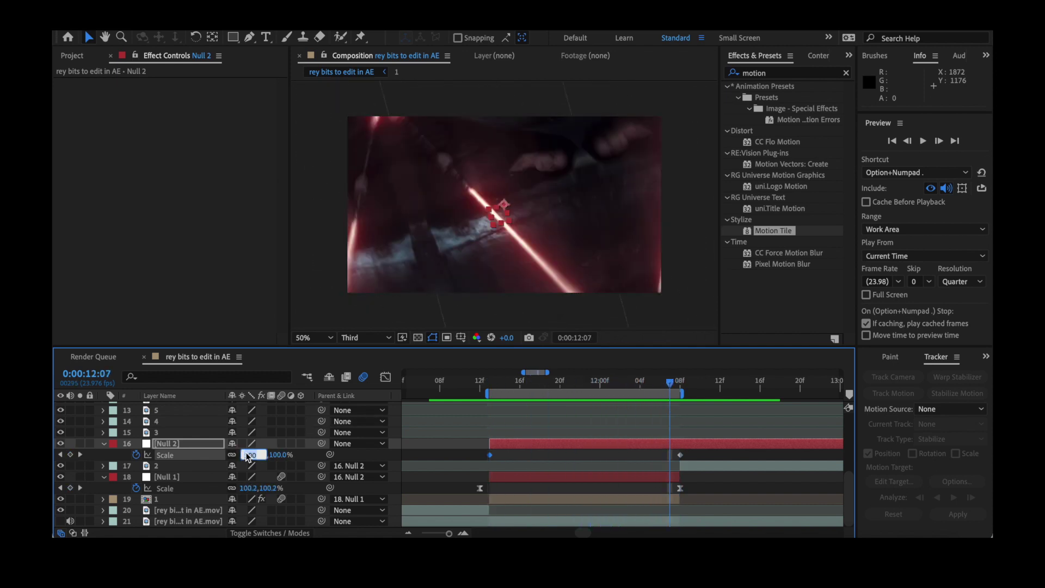
text(300)
key(Return)
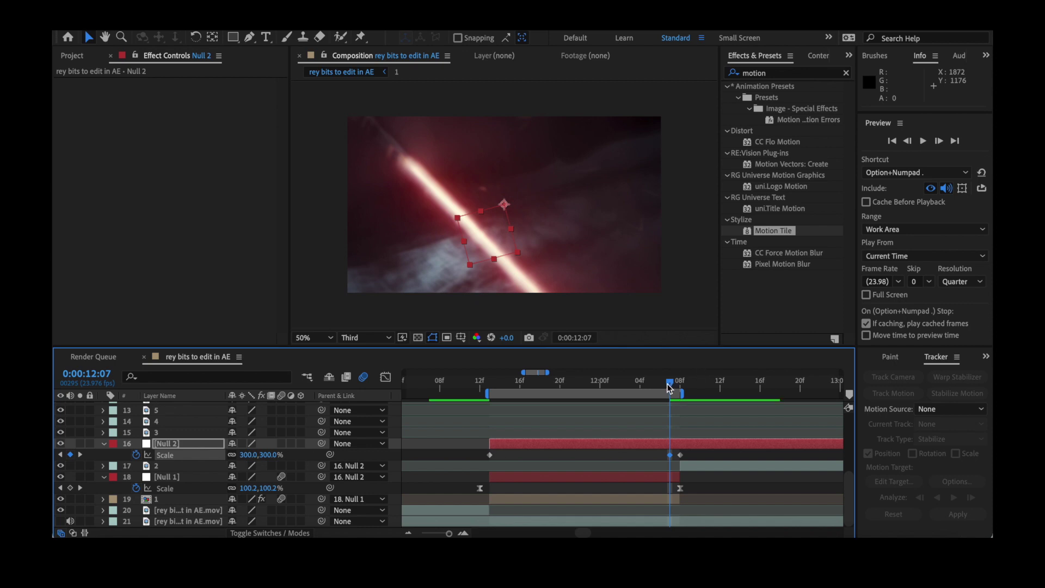
drag(669, 398, 514, 400)
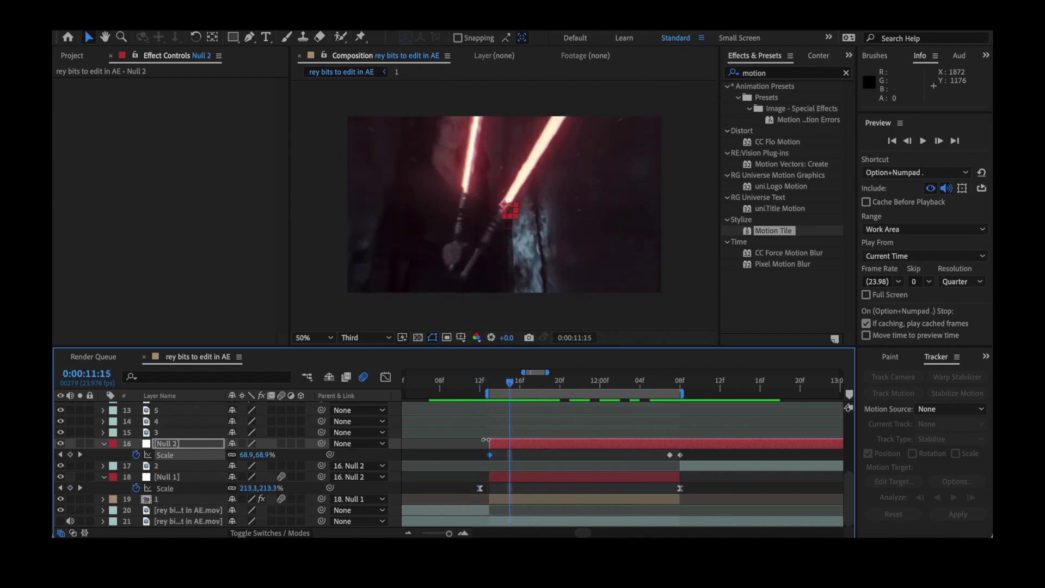
drag(481, 452, 675, 459)
key(F9)
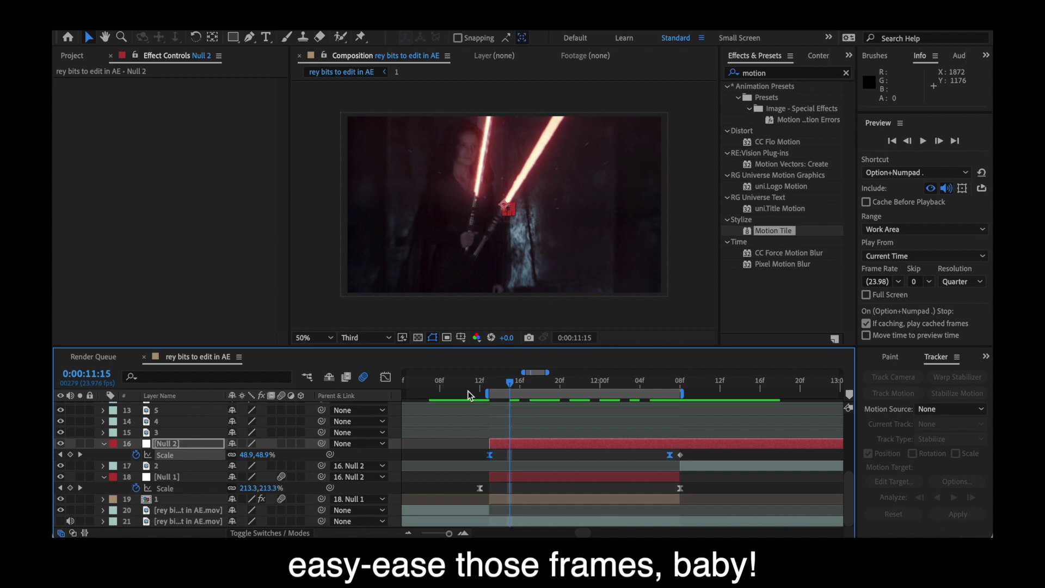
Drag Scale influence handles so the zoom hits the end sharply, first ease-out about 78%.
click(386, 377)
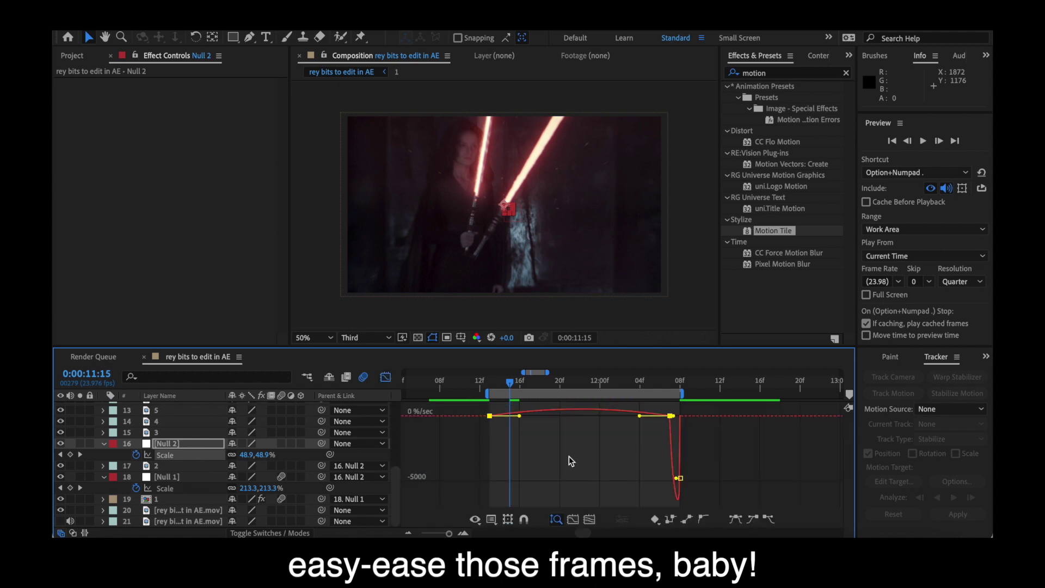
click(640, 417)
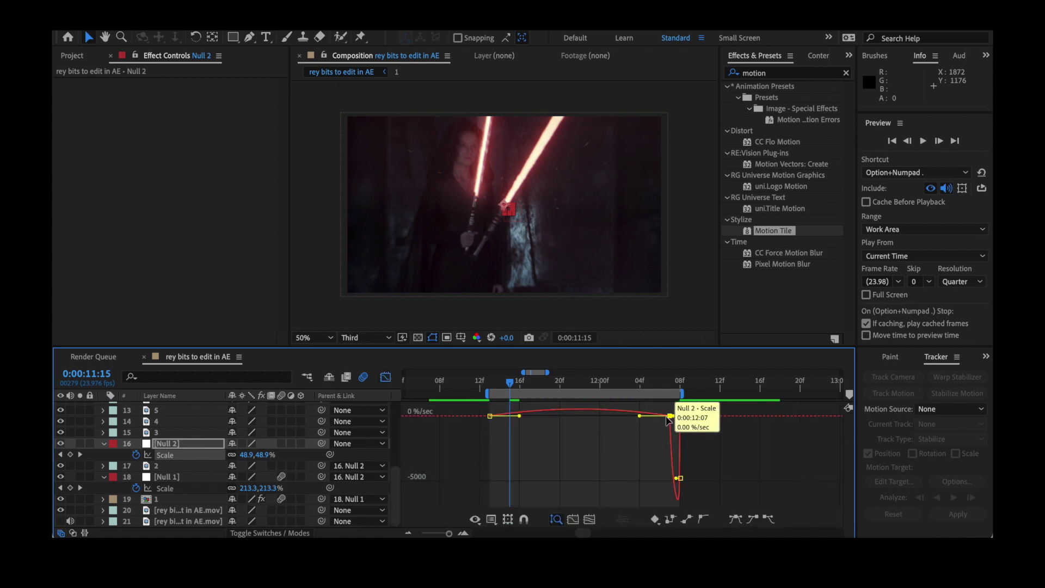
drag(640, 418, 670, 417)
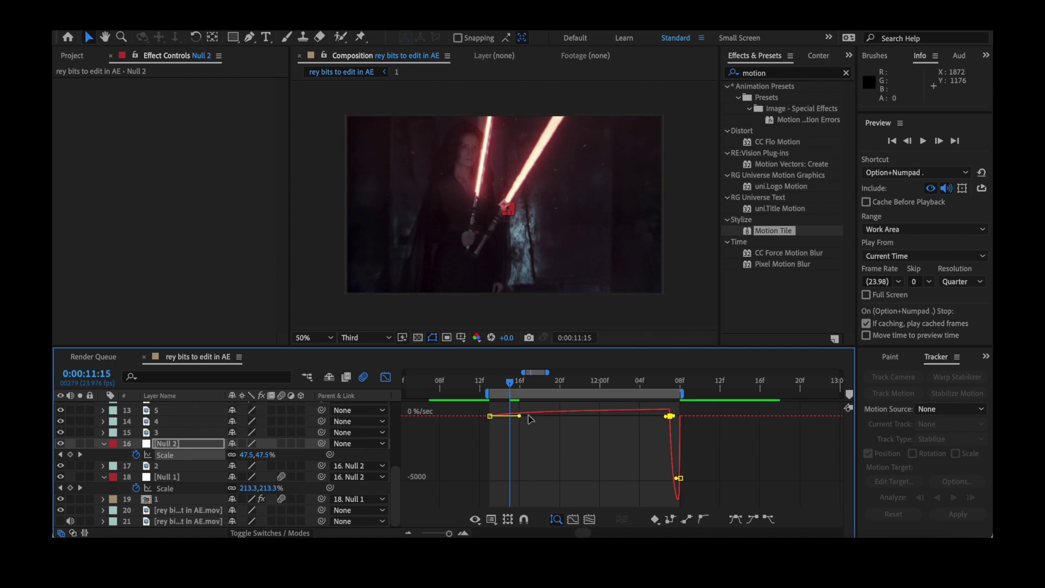
drag(521, 417, 580, 416)
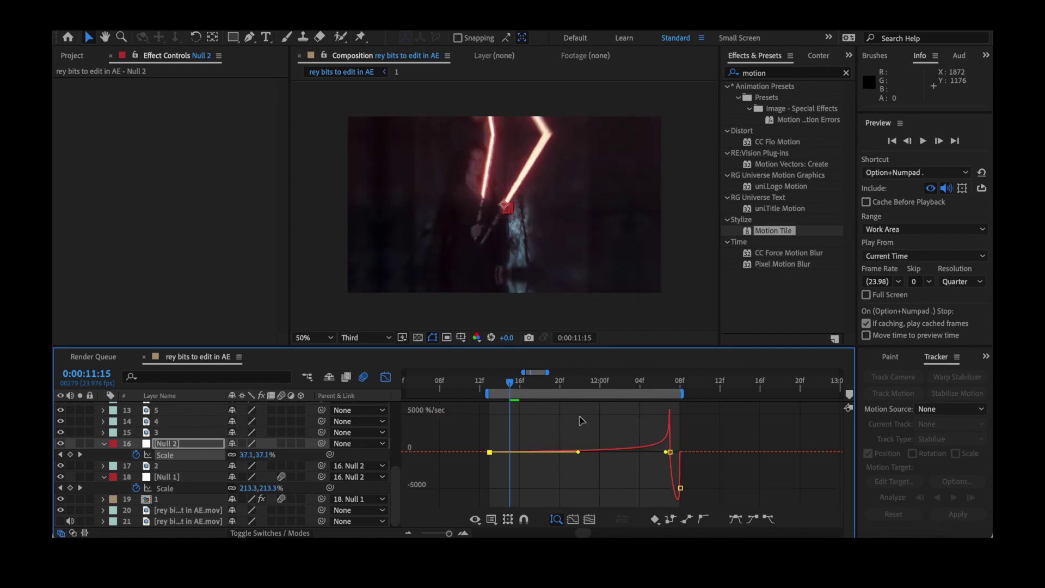
click(385, 376)
Scrub to 11:19 and preview the zoom transition into clip 2.
drag(514, 384, 685, 384)
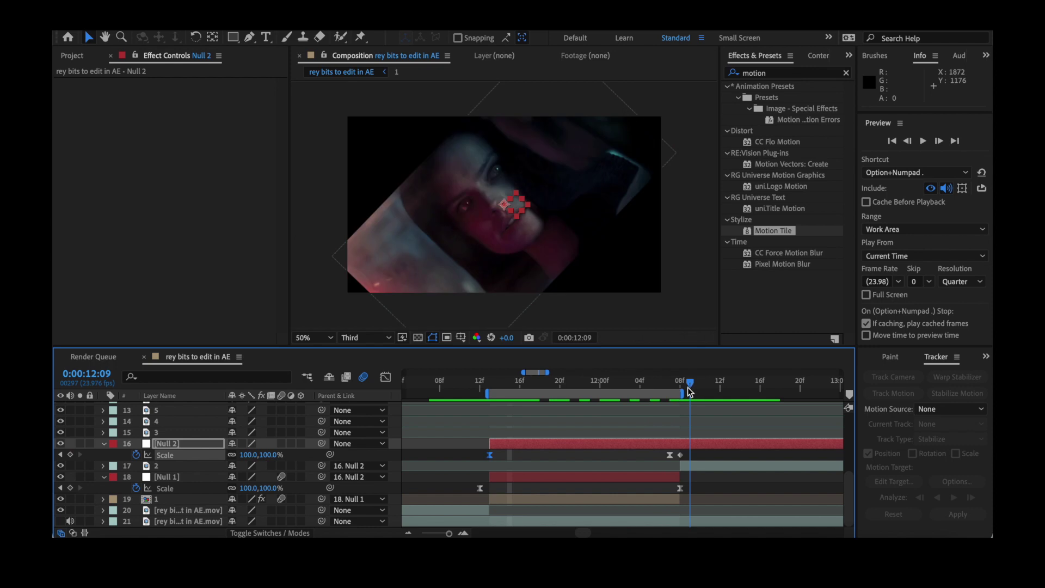
click(924, 141)
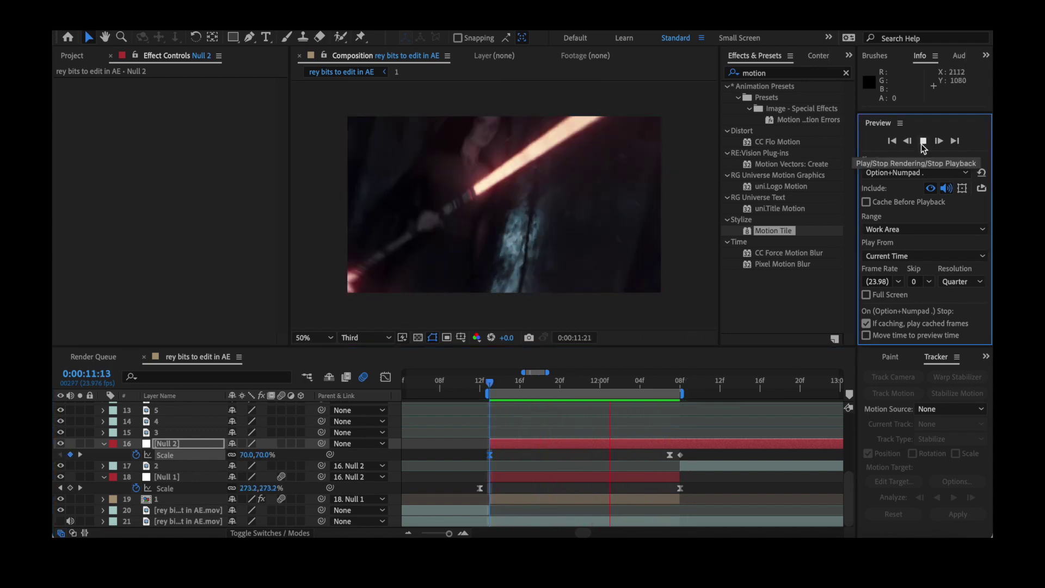
click(922, 143)
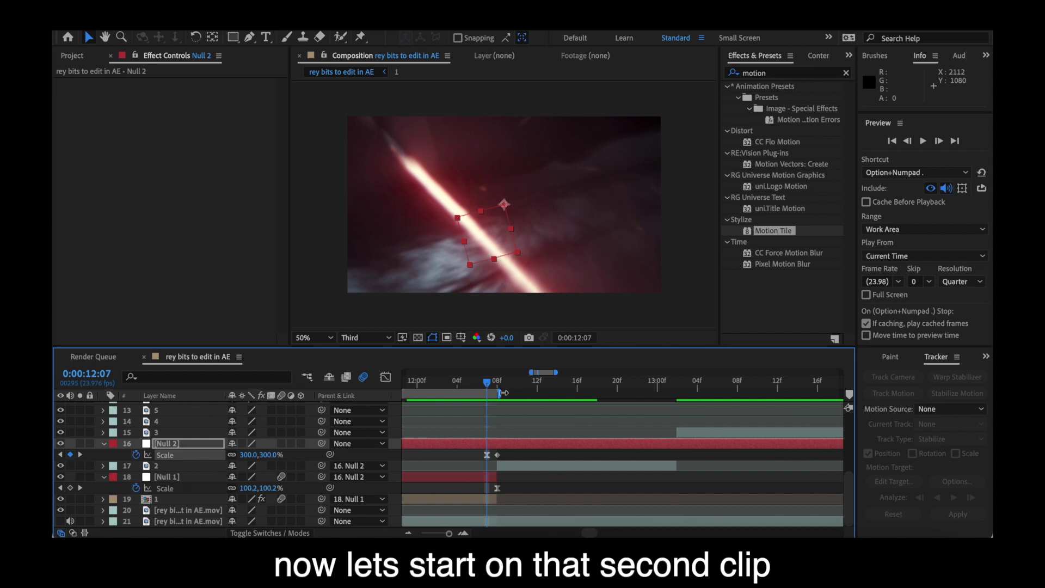
Extend the work area over the second clip and go to Null 2's 12:08 keyframe.
drag(502, 392, 685, 393)
click(678, 382)
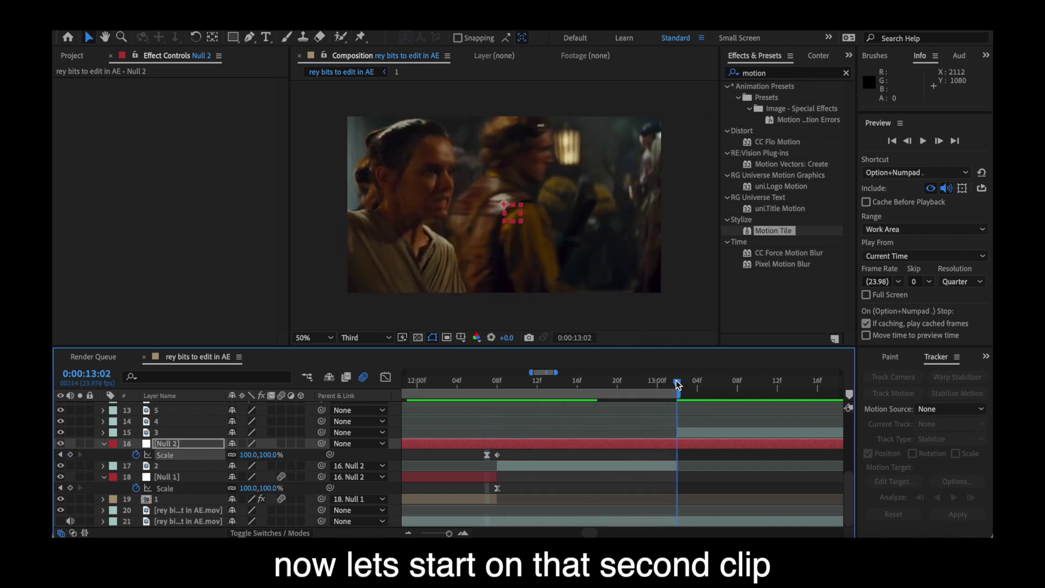
click(678, 443)
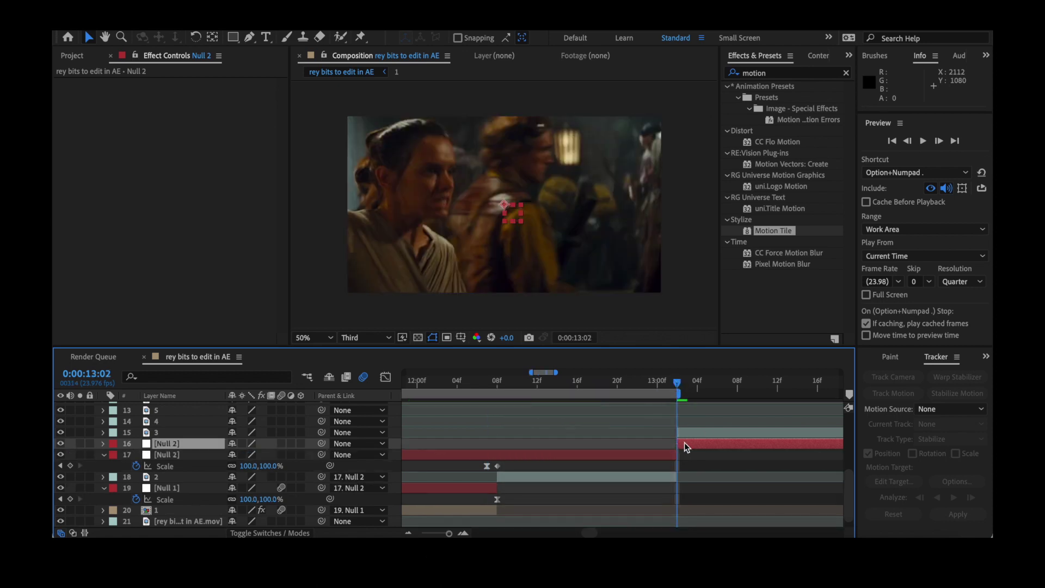
key(j)
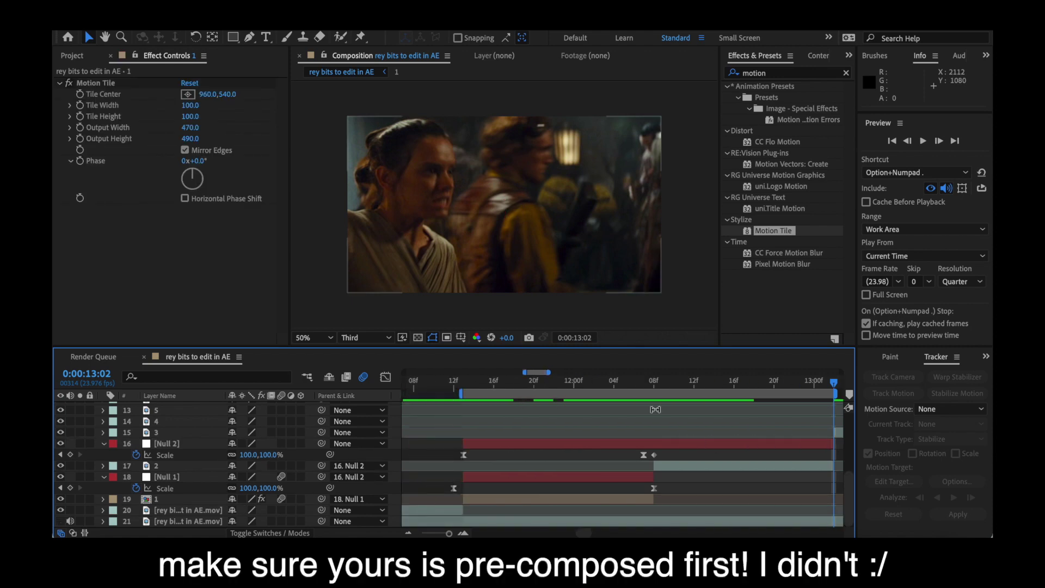
Select layer 2 and move the current time ahead to 12:15.
click(673, 465)
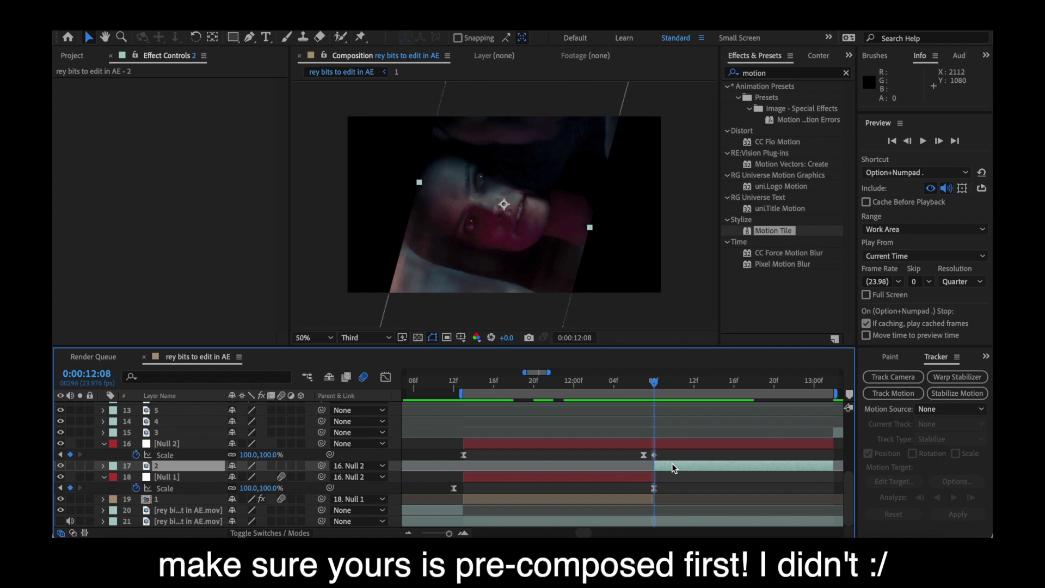
scroll(672, 462, right, 3)
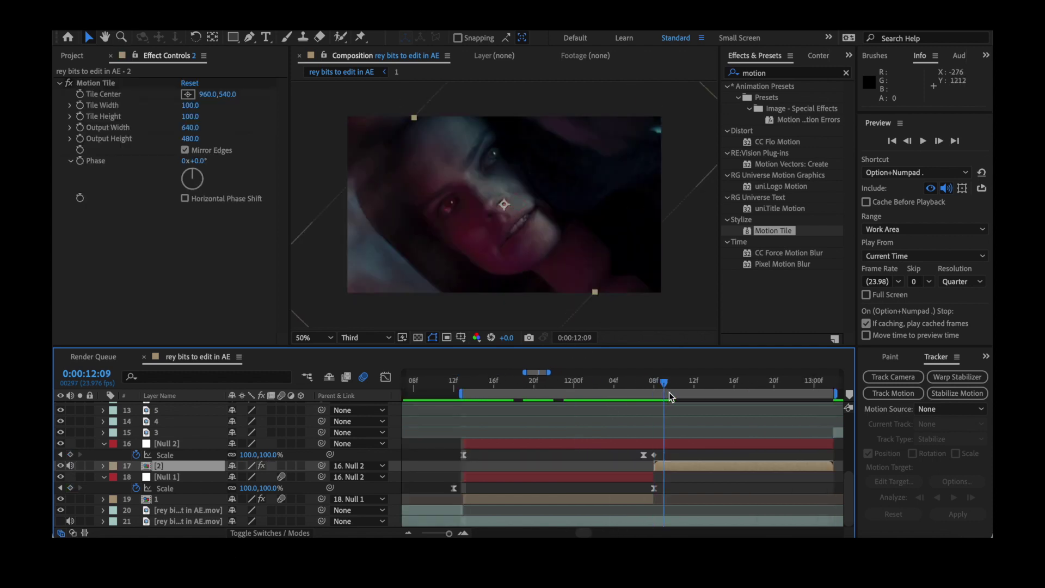
drag(669, 392, 765, 389)
scroll(731, 442, right, 3)
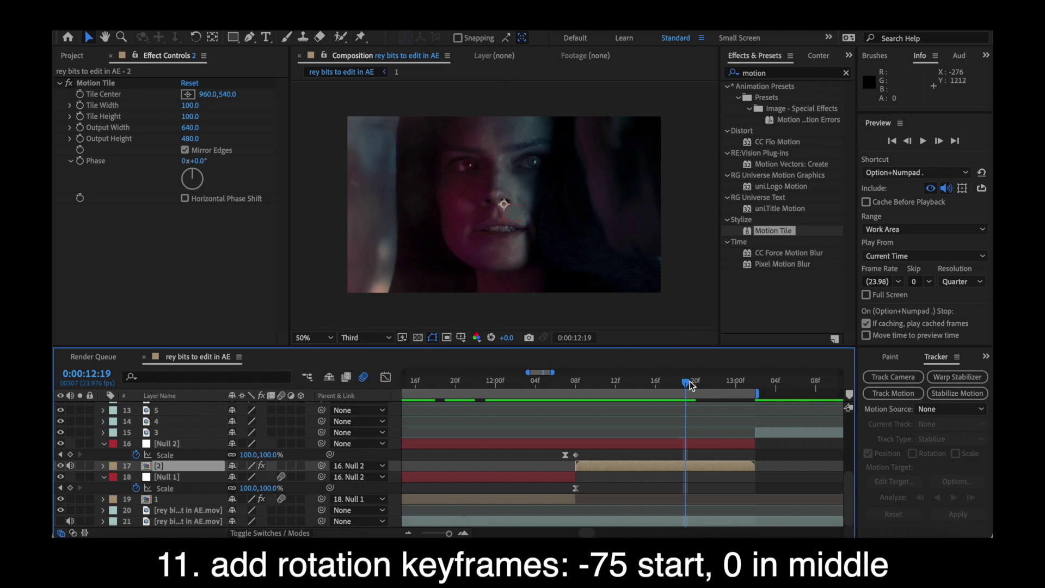
Show Null 2's -75° Rotation keyframe at 12:08 and enable motion blur on Null 2 and layer 2.
click(668, 443)
key(r)
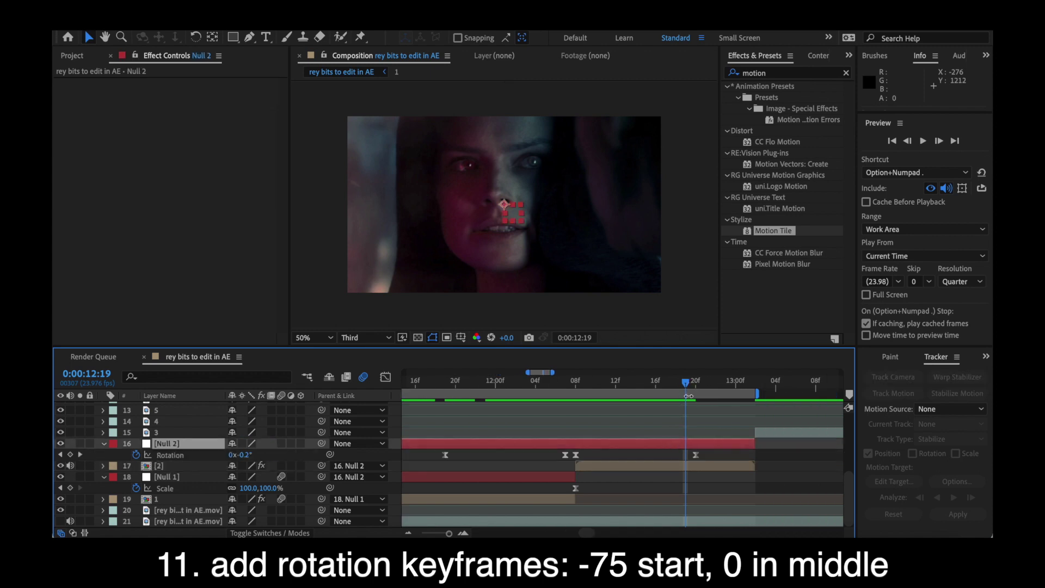
drag(687, 384, 693, 431)
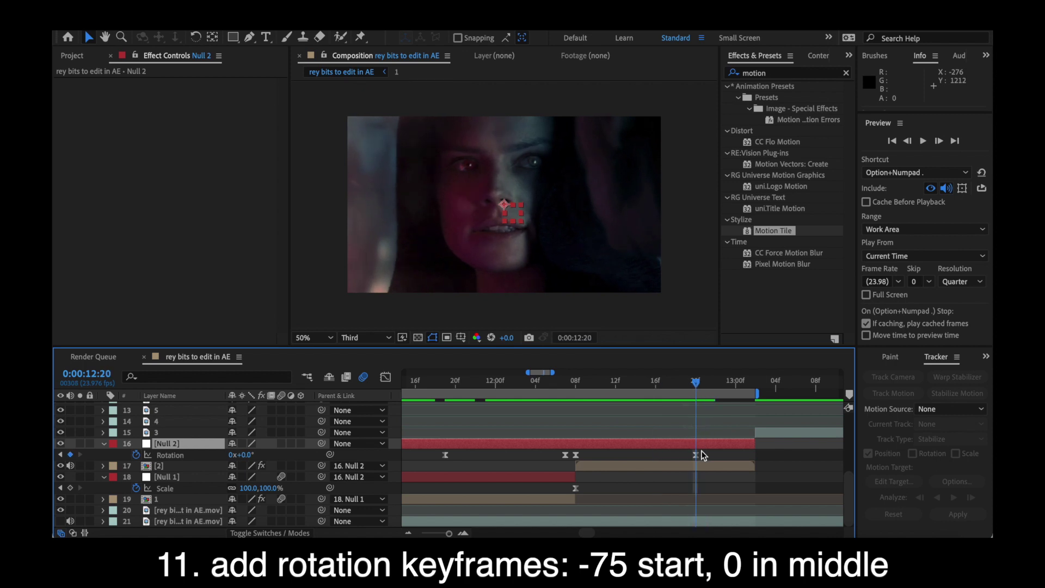
click(290, 444)
click(281, 443)
click(281, 465)
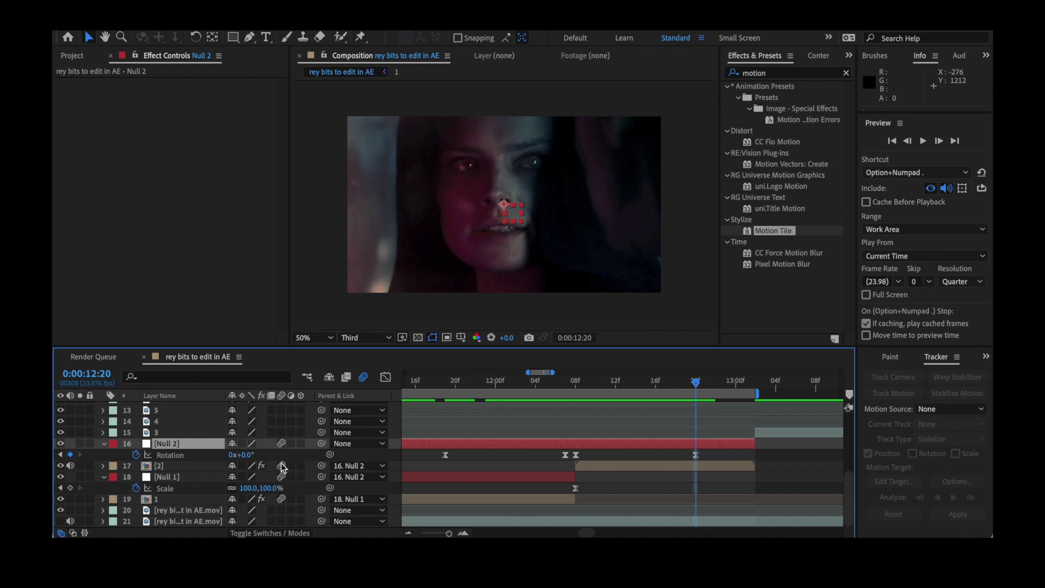
drag(696, 411, 576, 413)
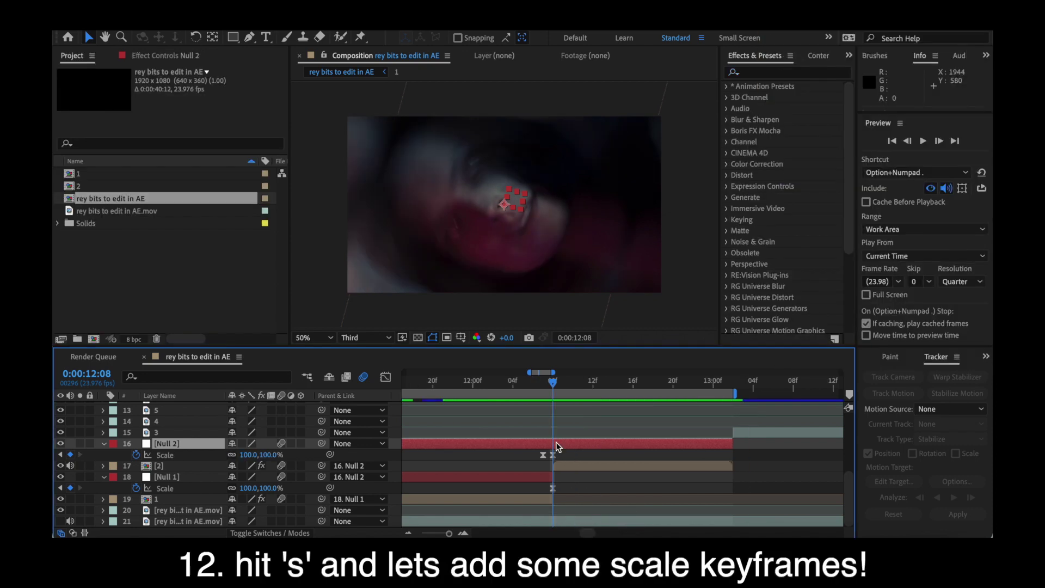
Move Null 2's Scale keyframe later and set its Scale to 50%.
click(551, 456)
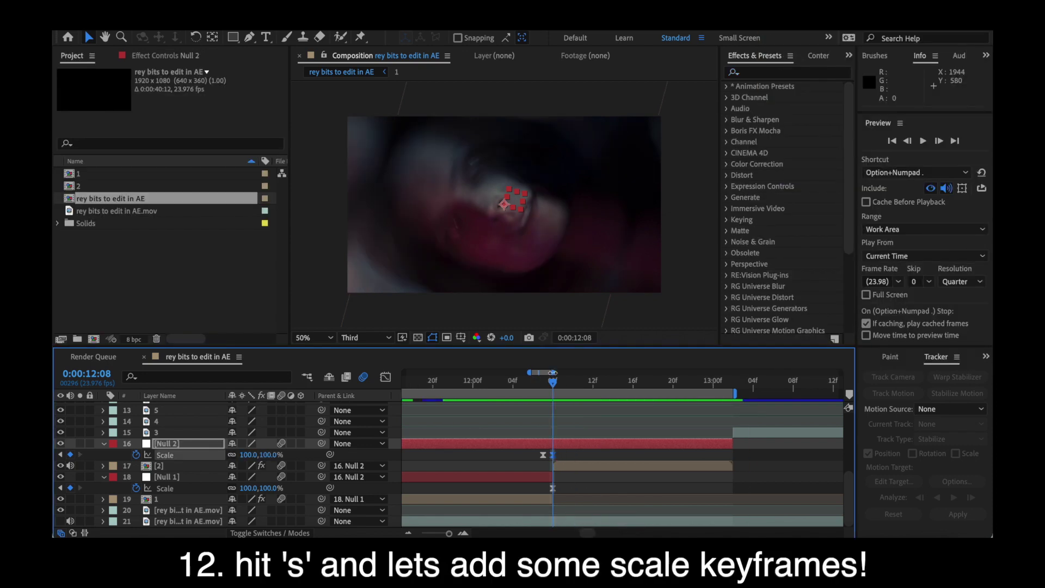
mouse_move(556, 383)
mouse_down()
mouse_move(624, 381)
mouse_move(556, 396)
mouse_up()
drag(553, 455, 652, 456)
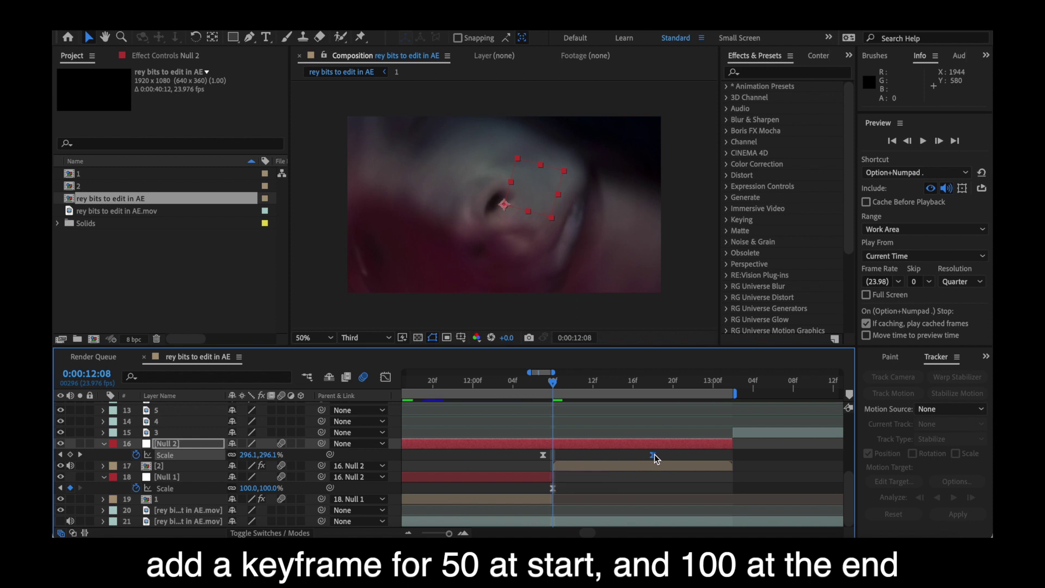
click(254, 456)
key(Return)
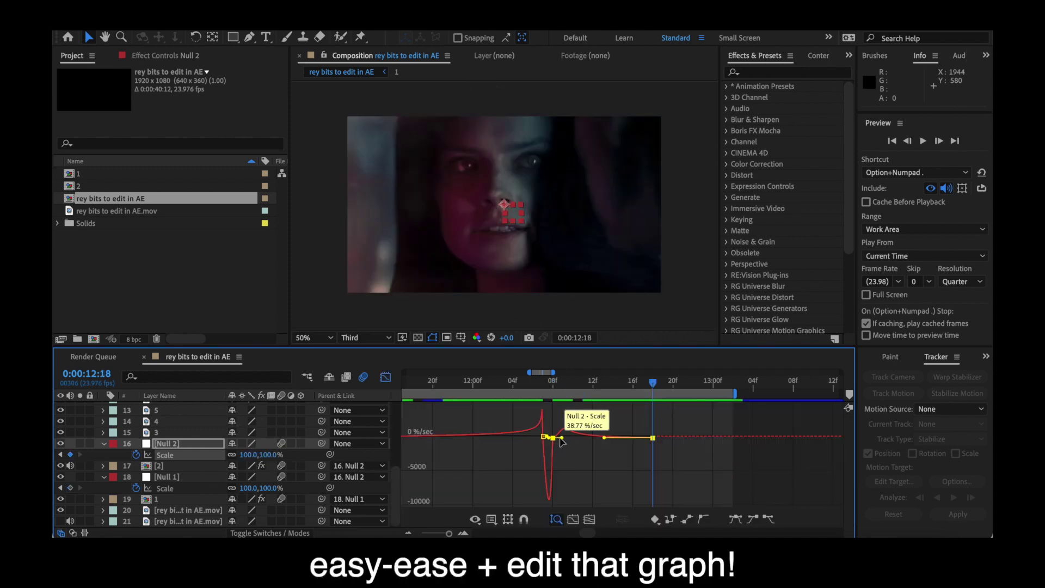
Add a bounce to the Scale speed curve and preview the zoom.
drag(560, 439, 597, 440)
click(386, 377)
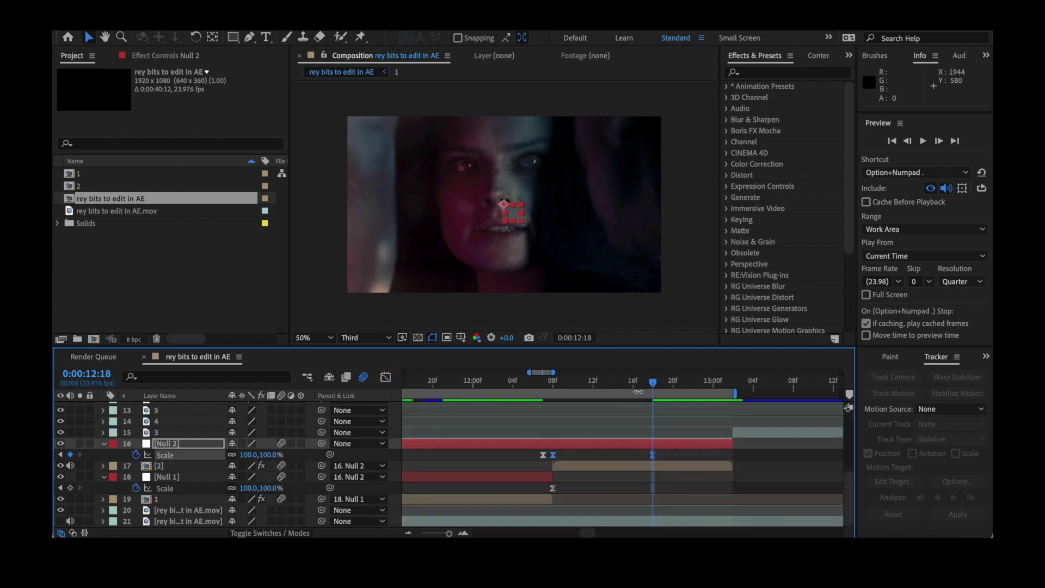
click(924, 141)
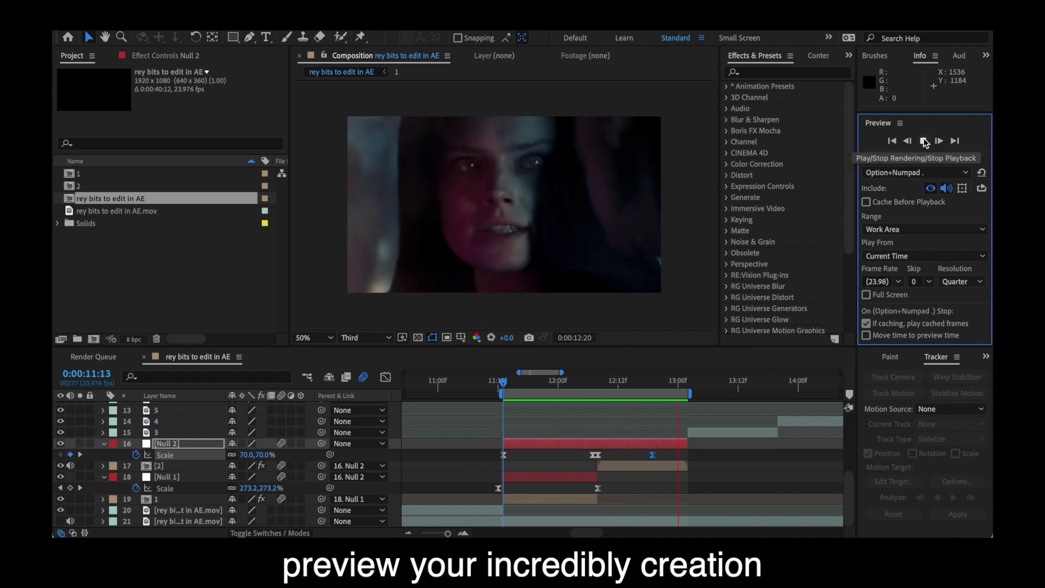
Stop the preview and move the current time to about 12:16.
click(924, 141)
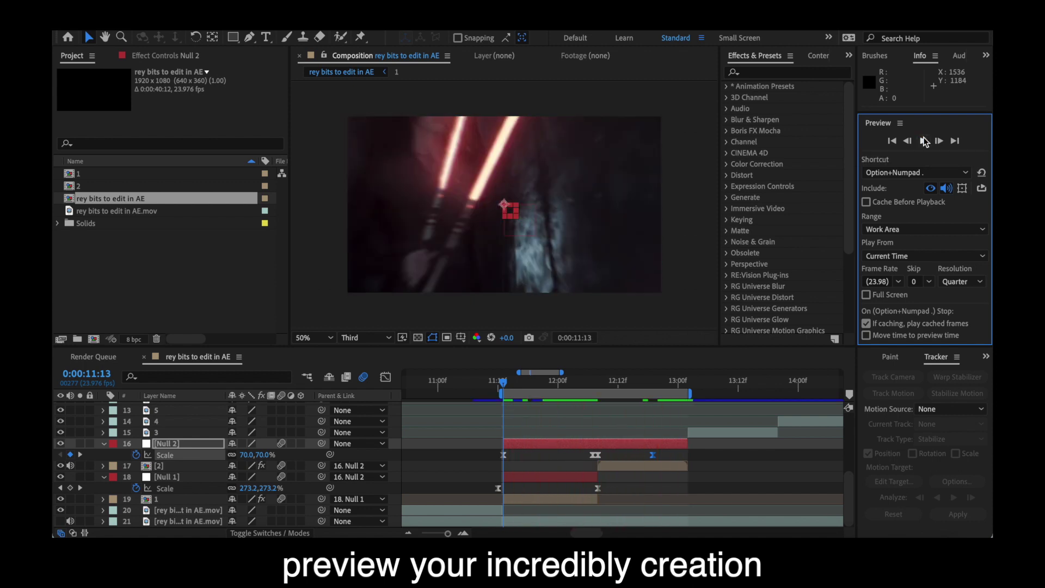
drag(533, 389, 646, 412)
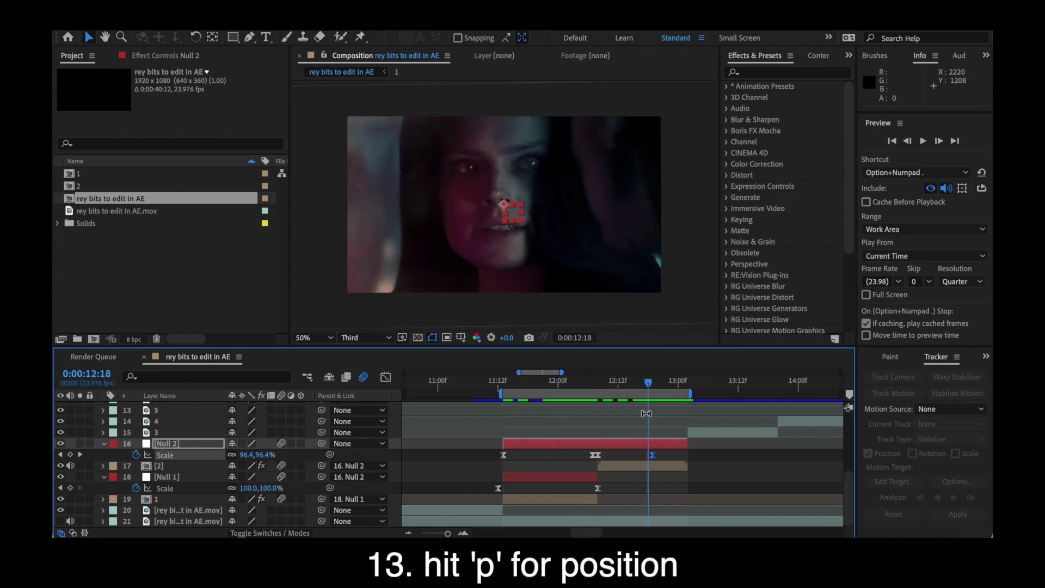
Keyframe Null 2's Position at 960,540 on 12:17 and slide it to Y 1433 at 13:01.
key(p)
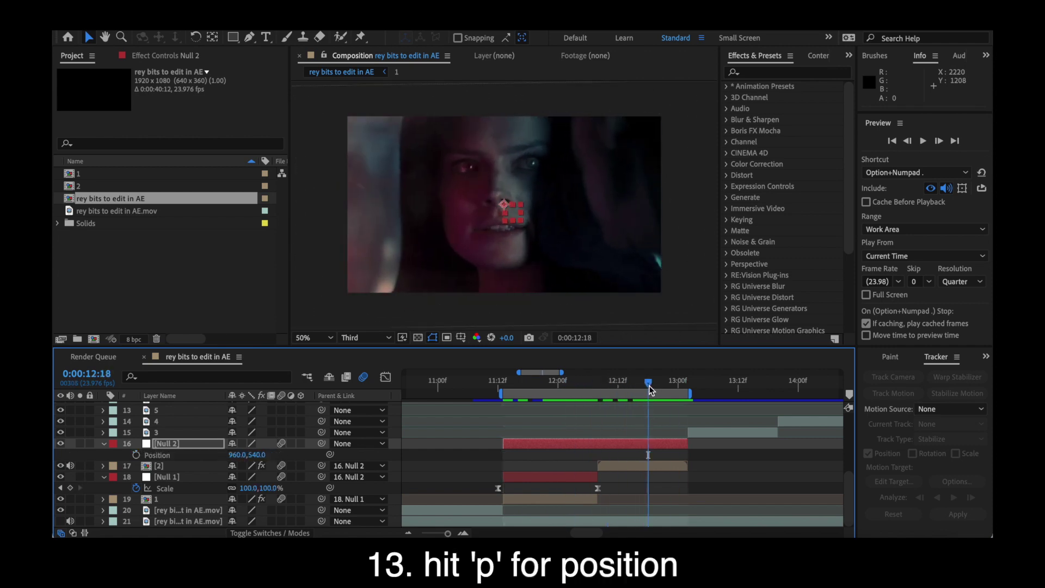
drag(645, 384, 643, 387)
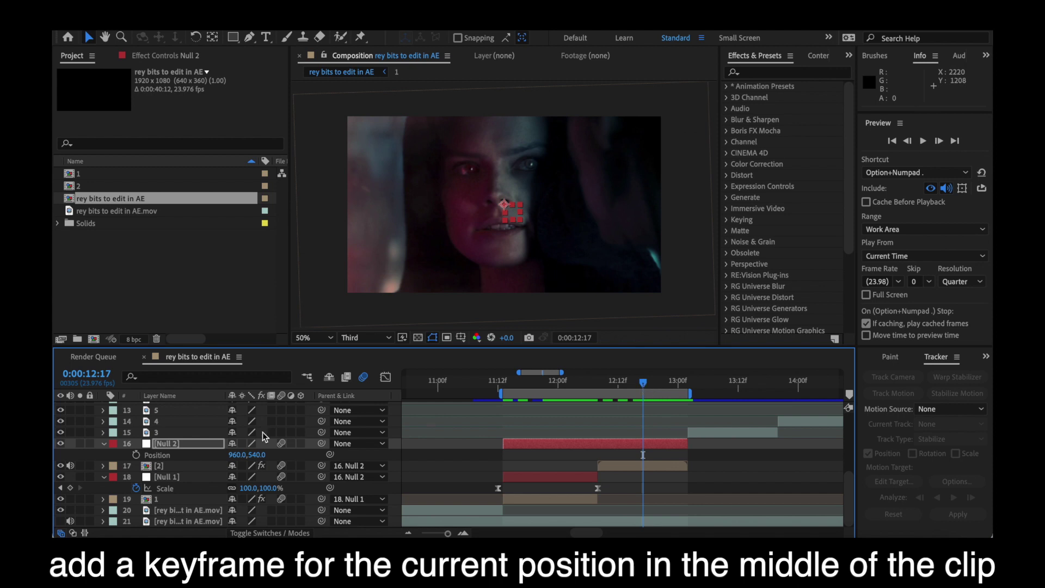
click(136, 454)
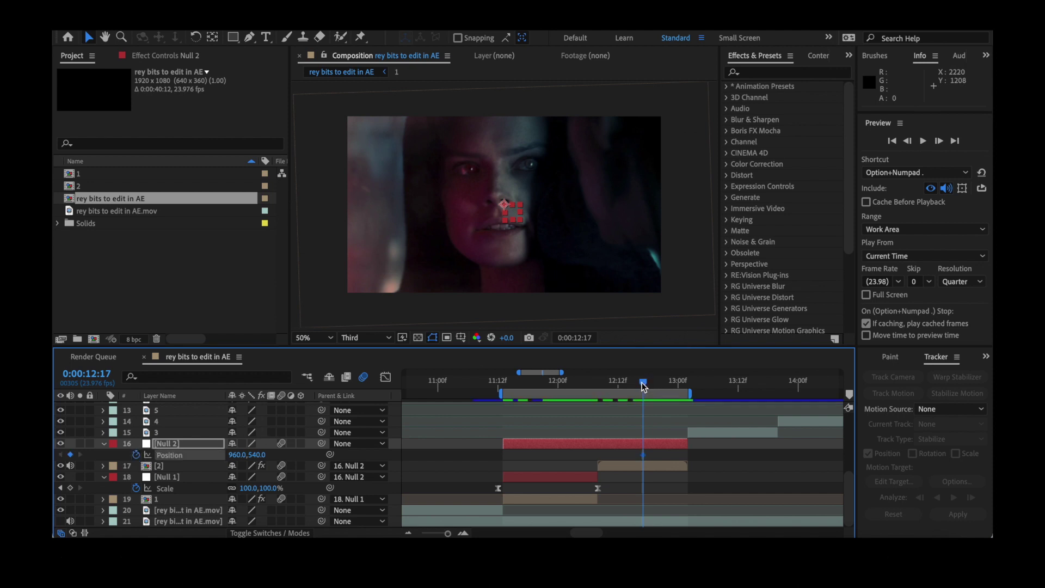
drag(642, 387, 684, 393)
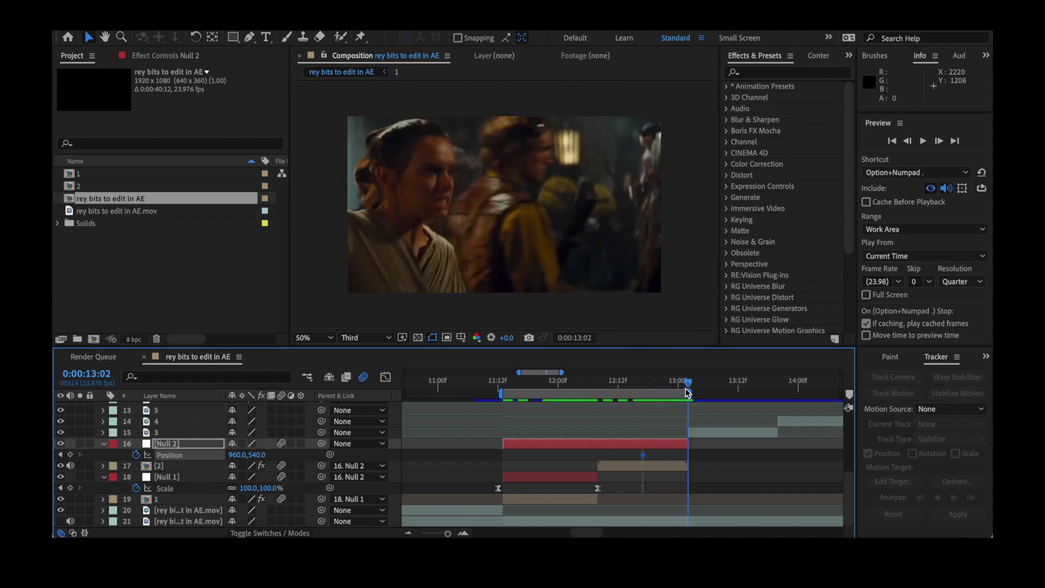
drag(687, 391, 685, 391)
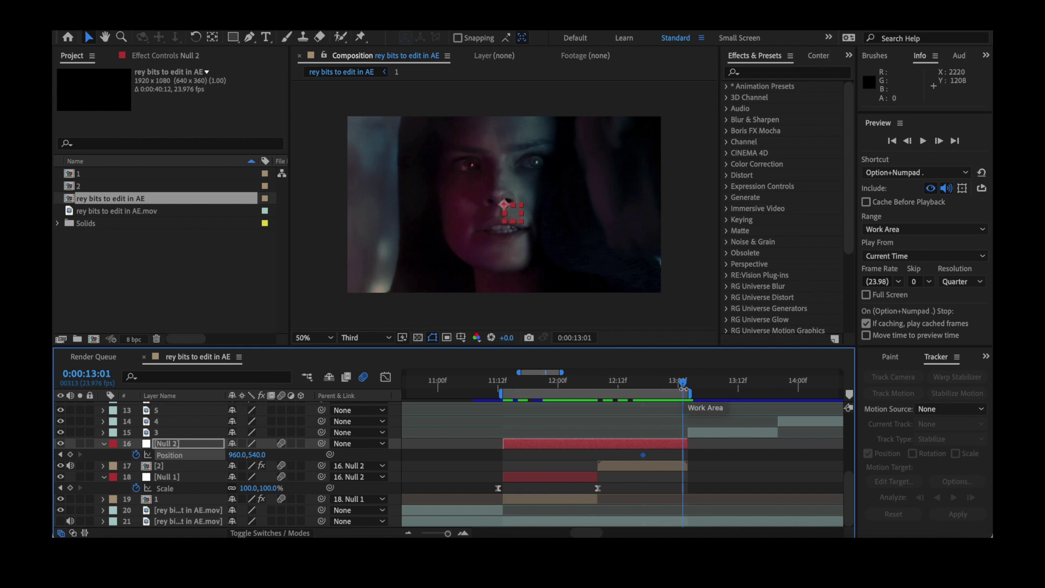
drag(251, 460, 292, 507)
drag(258, 459, 293, 498)
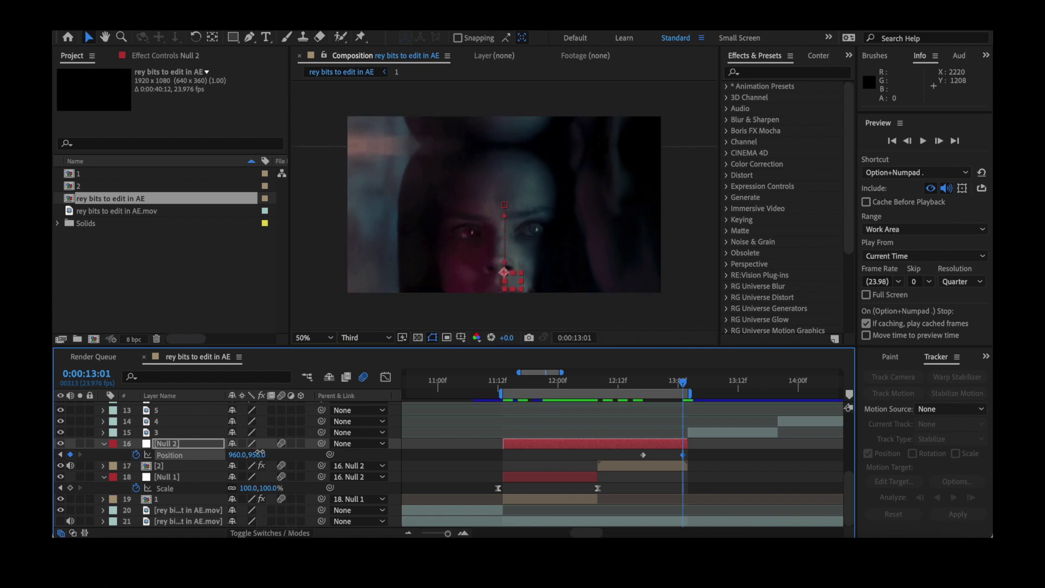
click(283, 458)
drag(260, 454, 289, 455)
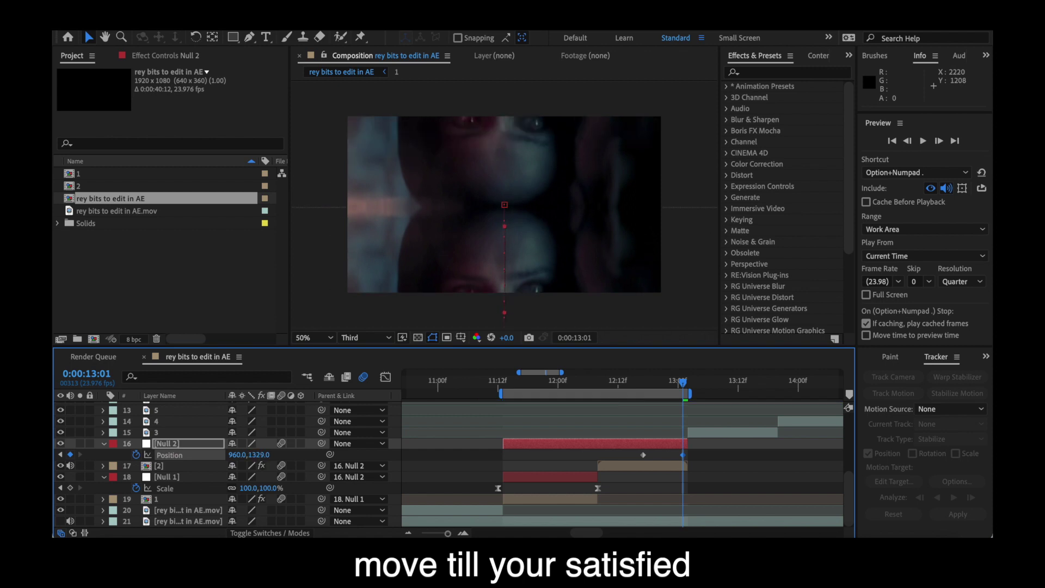
click(685, 388)
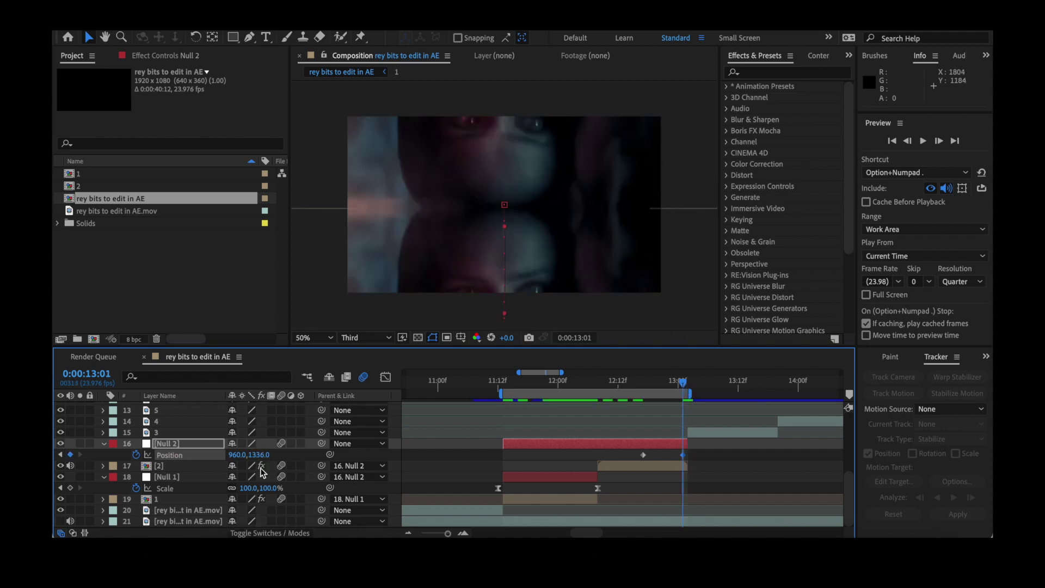
drag(259, 460, 254, 528)
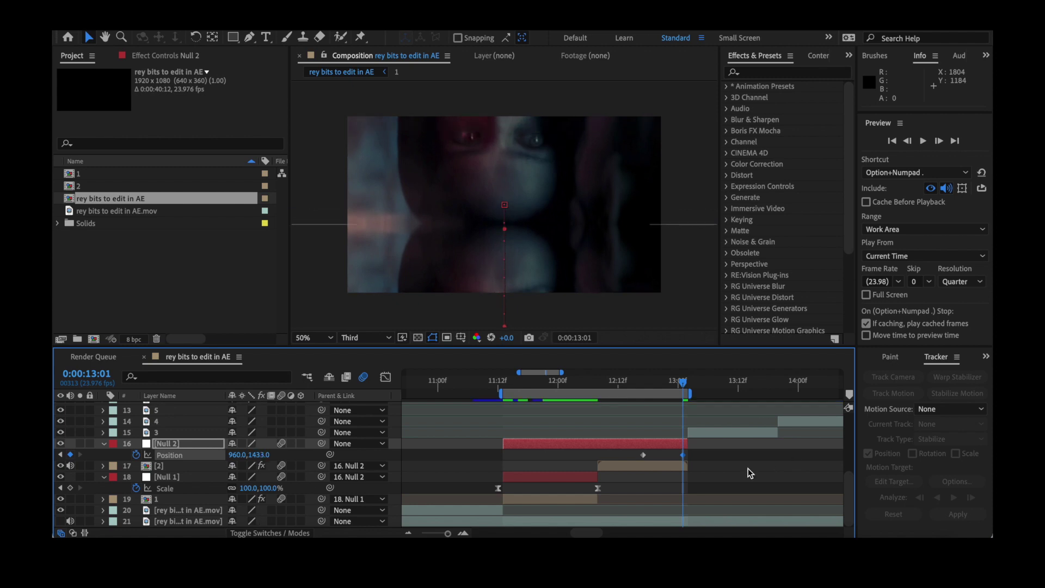
Apply Easy Ease to both Position keyframes and steepen the second keyframe's incoming influence.
drag(697, 454, 634, 457)
key(F9)
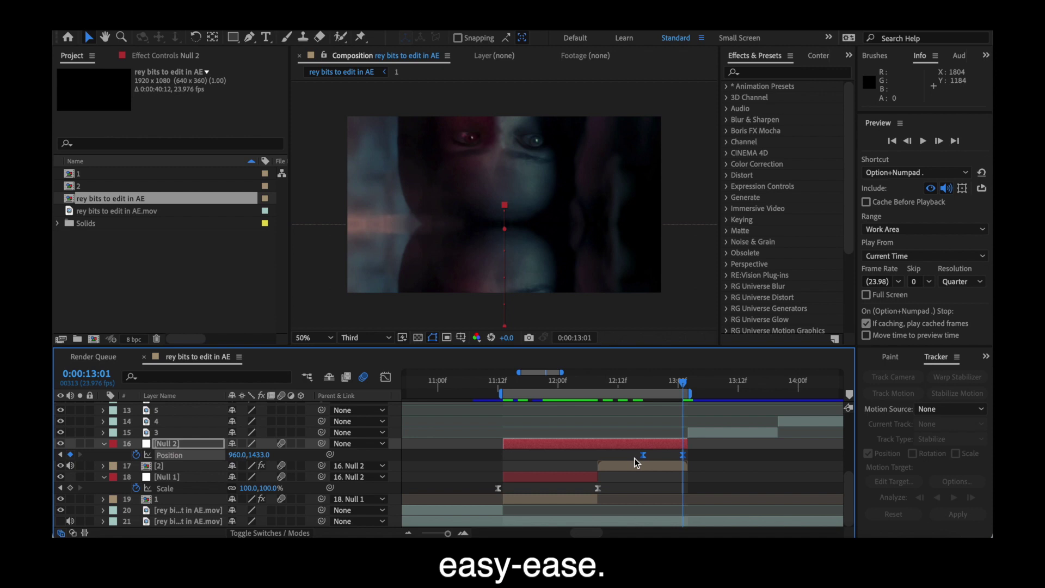
mouse_move(644, 454)
mouse_down()
mouse_move(653, 455)
mouse_move(635, 454)
mouse_up()
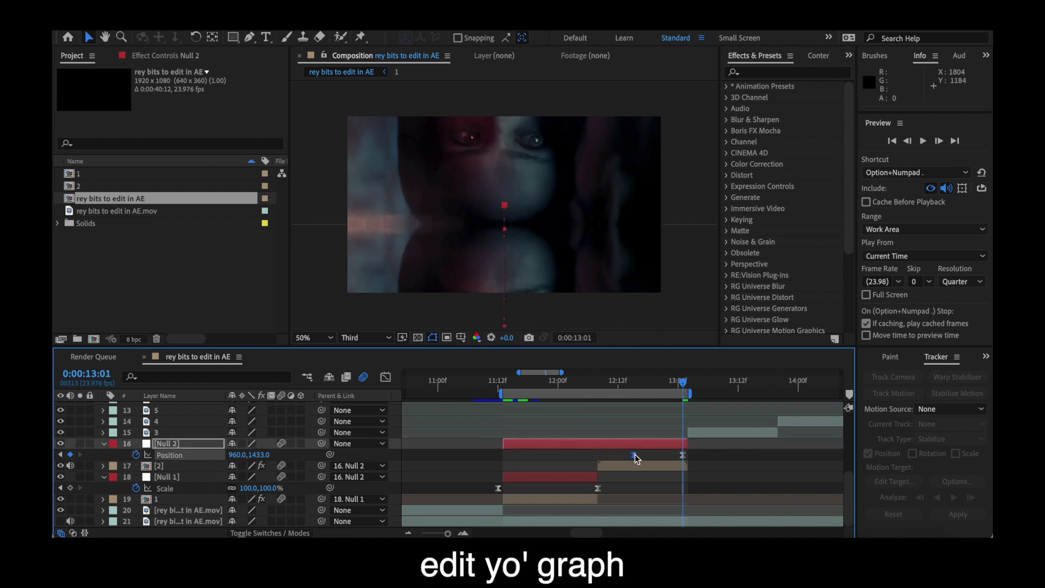
click(385, 377)
mouse_move(667, 499)
mouse_down()
mouse_move(687, 499)
mouse_move(676, 498)
mouse_up()
Preview the swipe-down transition, review its frames, and begin pre-composing the next clip.
key(shift+F3)
key(space)
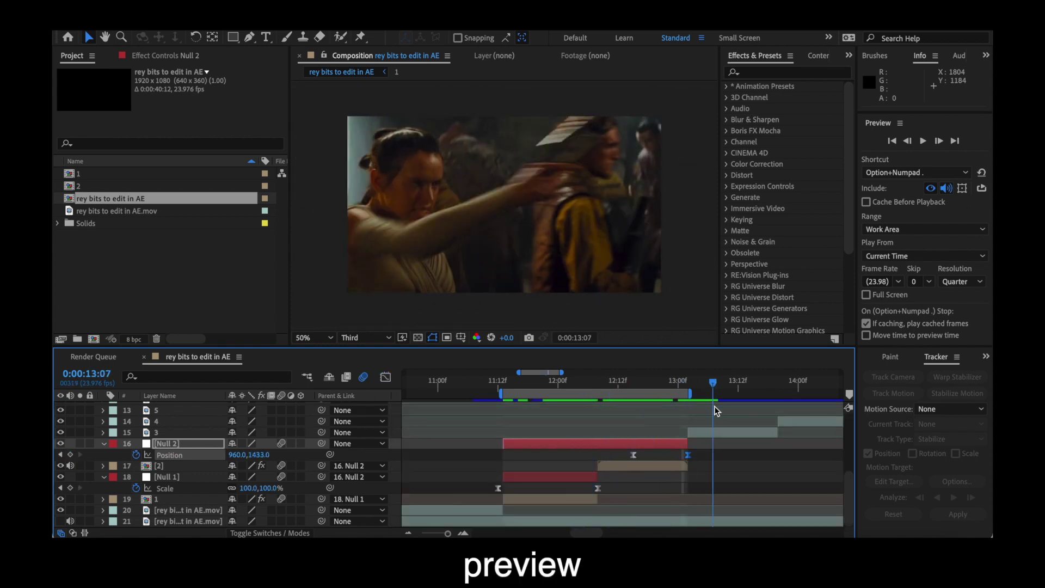
drag(714, 406, 677, 416)
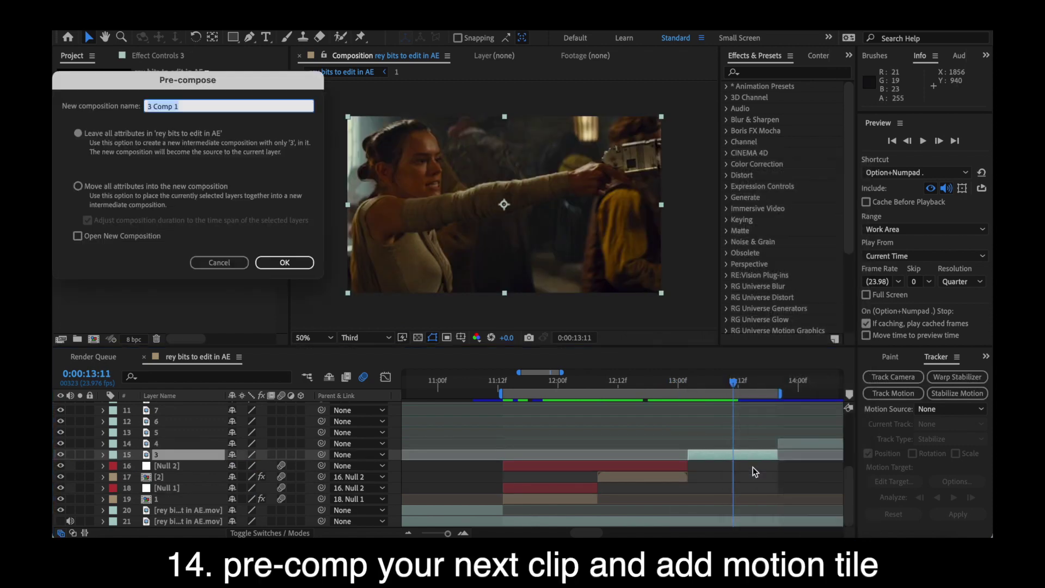
key(Return)
Create pre-comp 3 and apply a mirrored Motion Tile with output raised to 560×620.
click(790, 72)
text(motio)
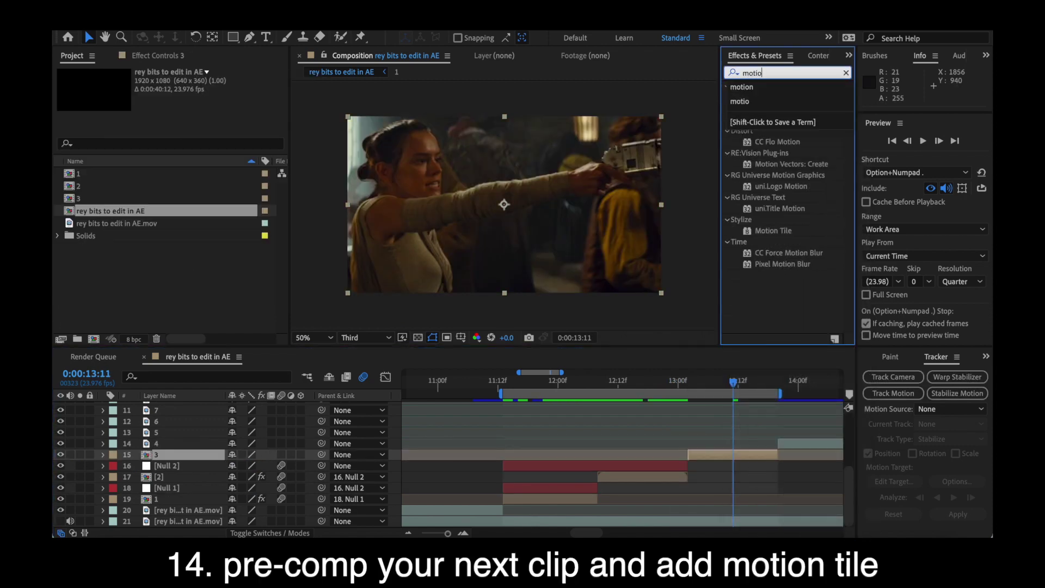
text(n)
double_click(773, 230)
drag(190, 138, 193, 138)
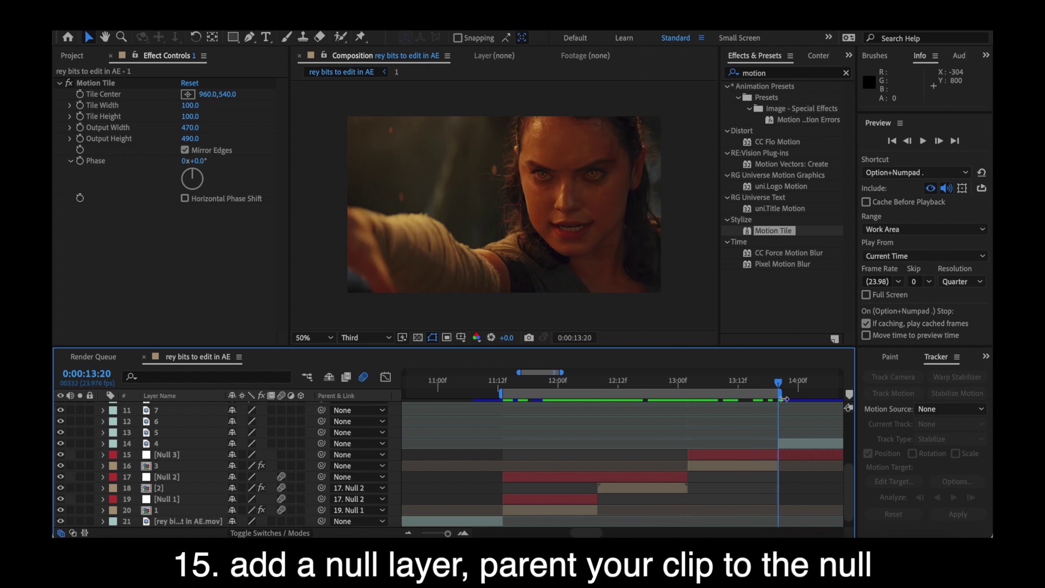
Parent layer 3 to Null 3, then select Null 3 at 13:10.
click(612, 467)
drag(281, 465, 209, 451)
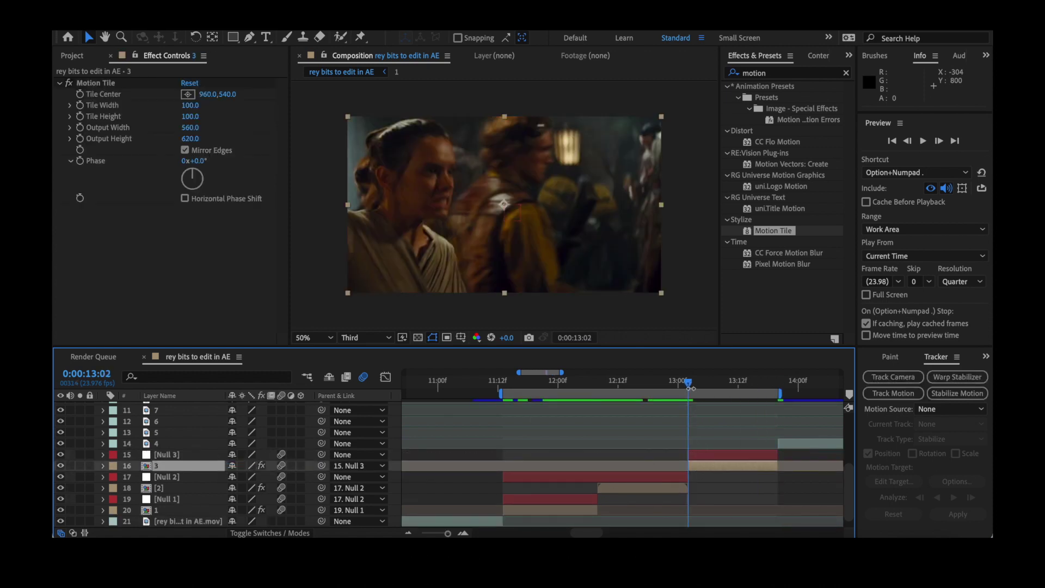
drag(689, 385, 727, 381)
click(671, 455)
Keyframe Null 3's Position at center on 13:10 and at Y -516 on 13:02.
key(p)
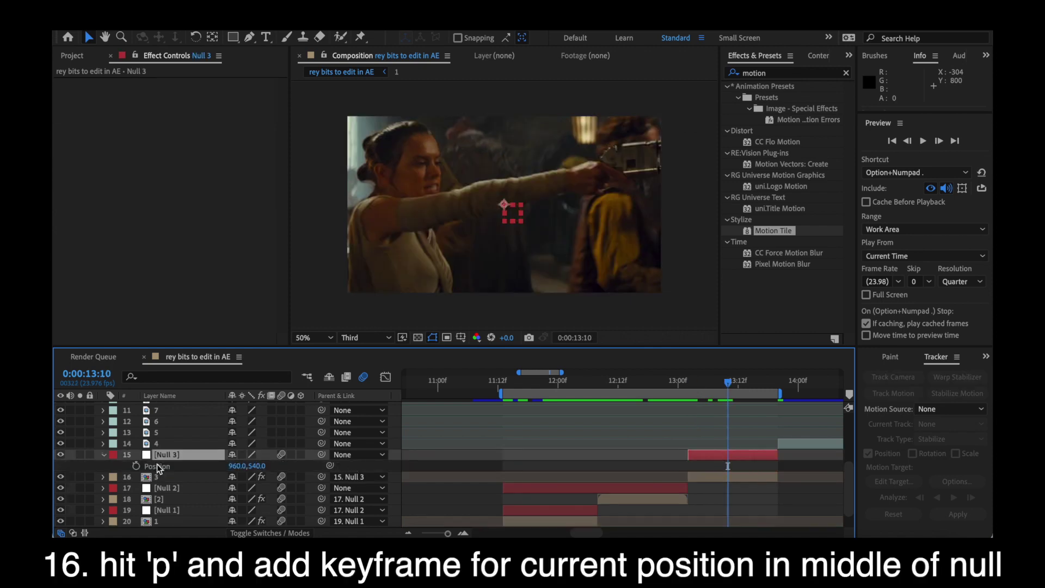
click(136, 465)
drag(727, 384, 687, 398)
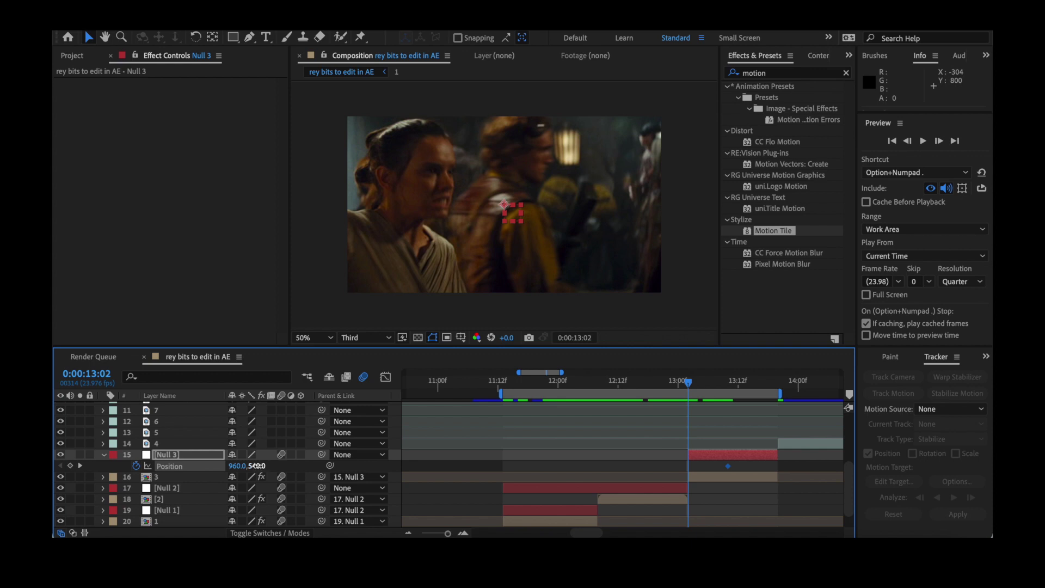
drag(256, 466, 274, 117)
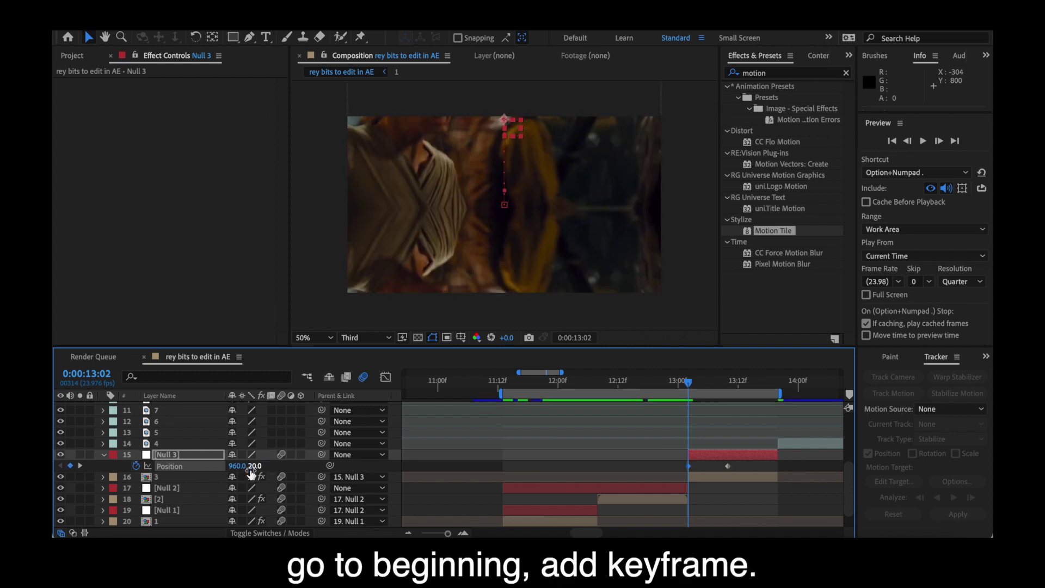
drag(252, 467, 290, 149)
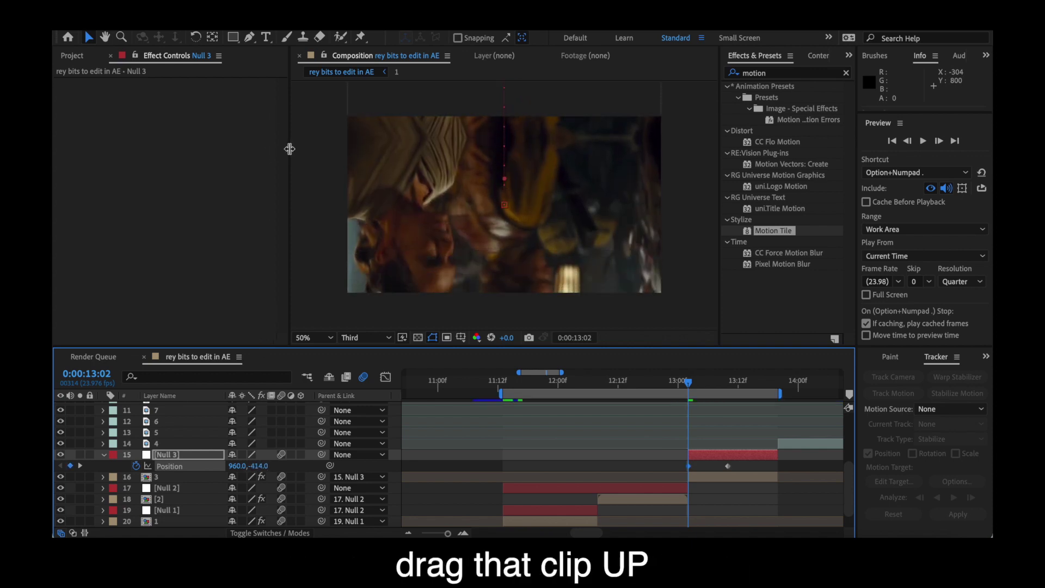
Apply Easy Ease to both Position keyframes, spike the speed graph, and review the swipe-up.
drag(748, 467, 711, 496)
key(F9)
click(385, 377)
click(386, 377)
mouse_move(687, 388)
mouse_down()
mouse_move(651, 395)
mouse_move(738, 394)
mouse_move(636, 412)
mouse_move(688, 403)
mouse_up()
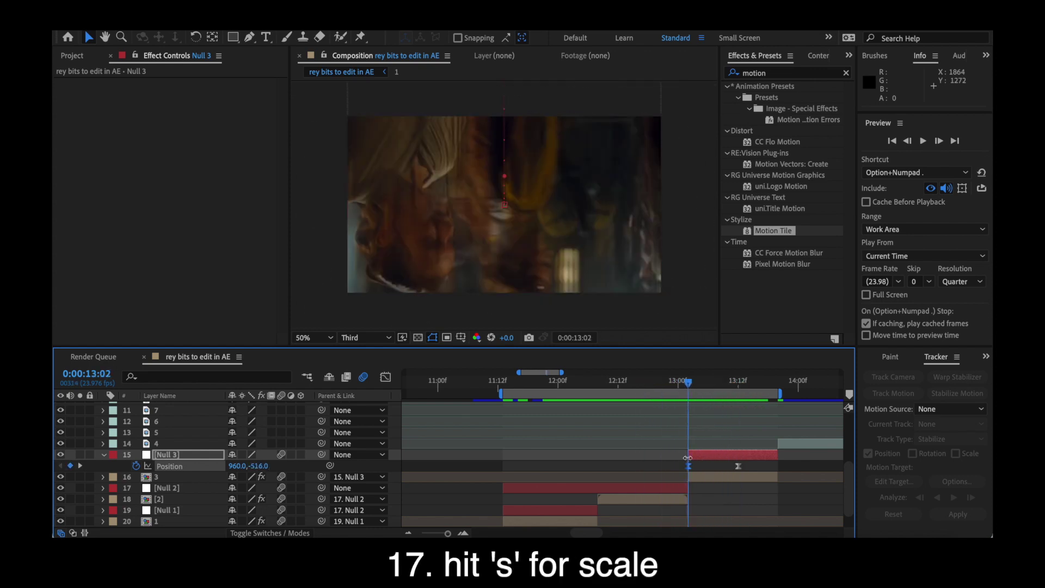
Keyframe Null 3's Scale at 100% on 13:02 and 50% on 13:19.
key(s)
click(136, 466)
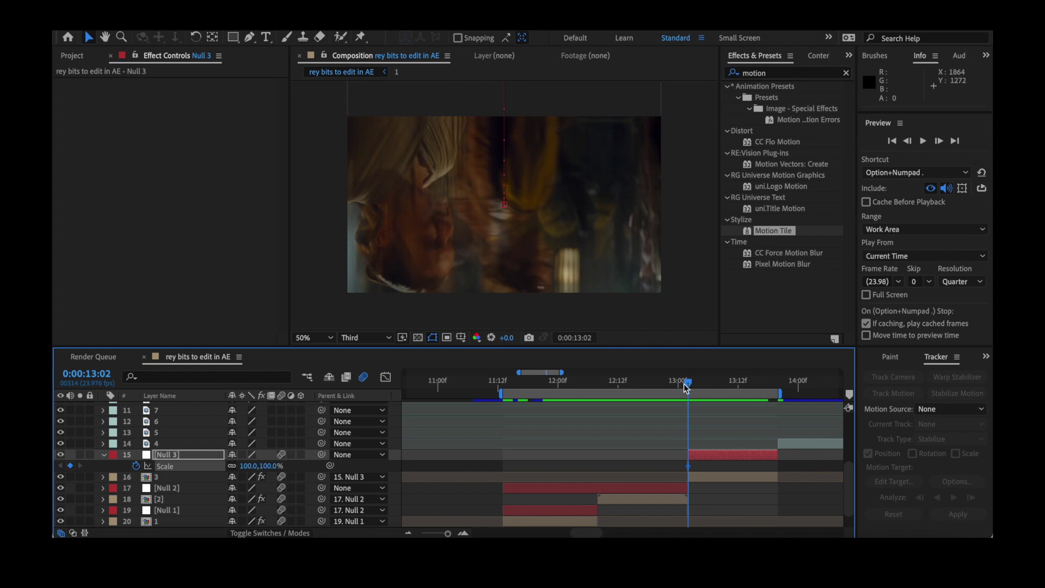
drag(687, 383, 774, 385)
click(249, 466)
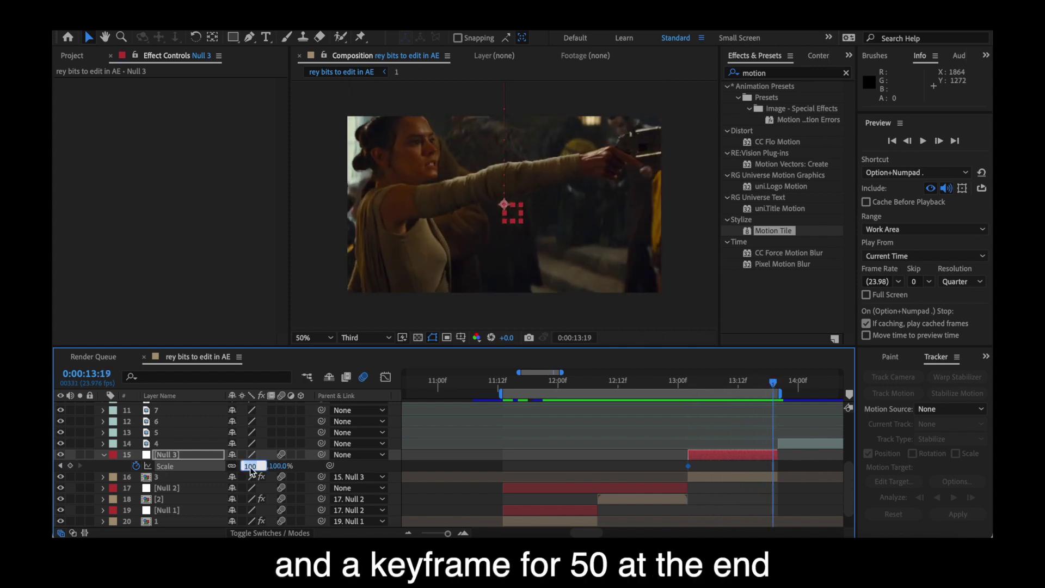
text(50)
key(Return)
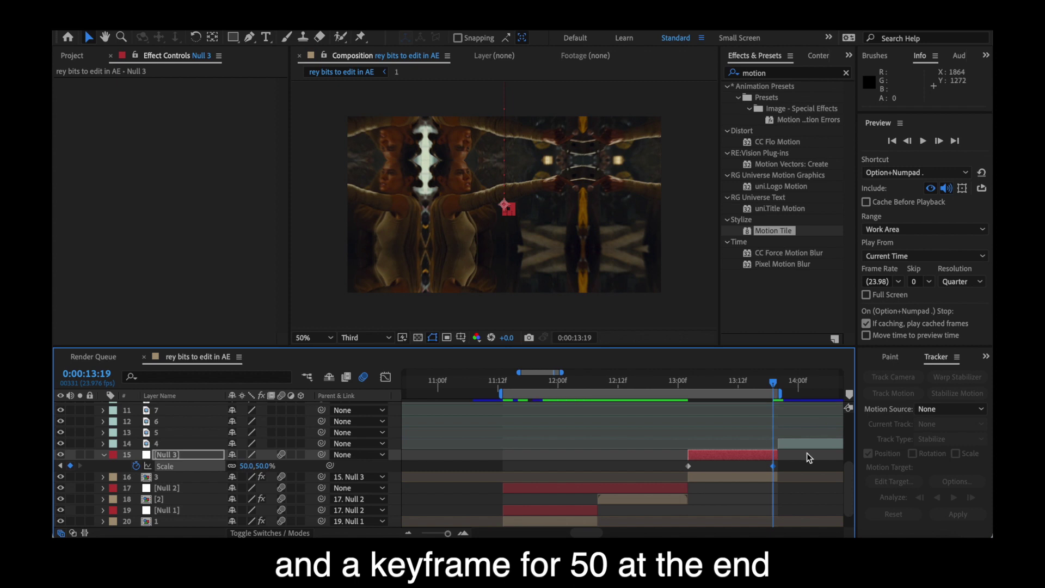
Ease both Scale keyframes with 100% influence in the speed graph and preview the zoom.
drag(784, 466, 671, 473)
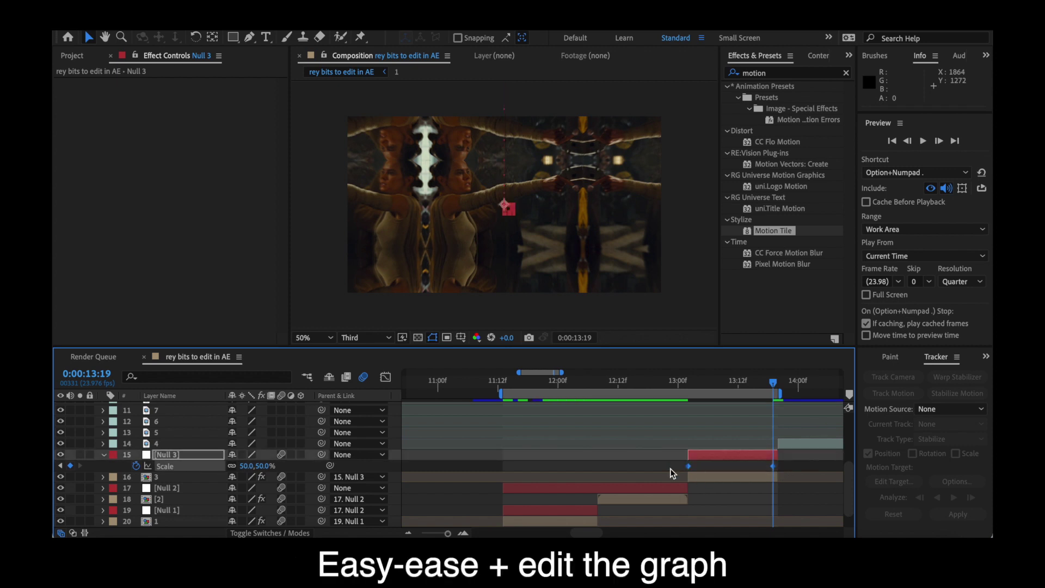
click(385, 376)
drag(717, 409, 743, 413)
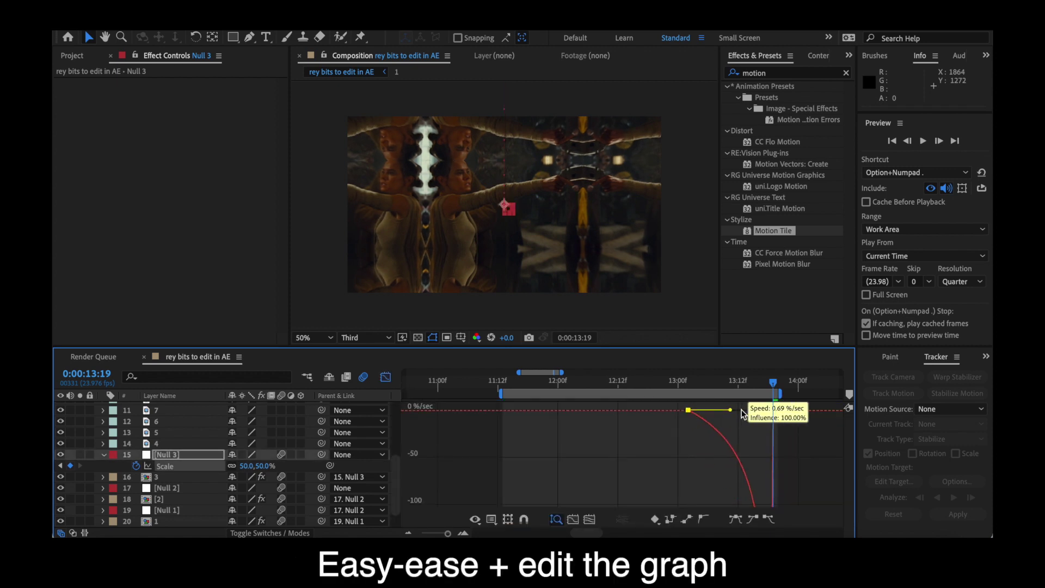
key(shift+F3)
key(space)
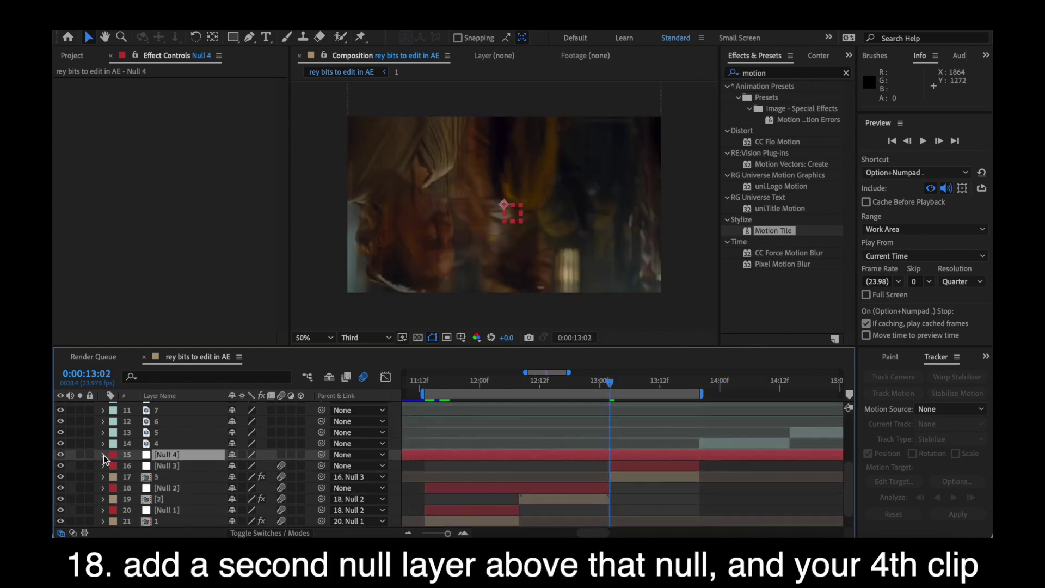
Move Null 4 above the fourth clip and trim it to that clip's span from 13:02.
drag(165, 452, 163, 442)
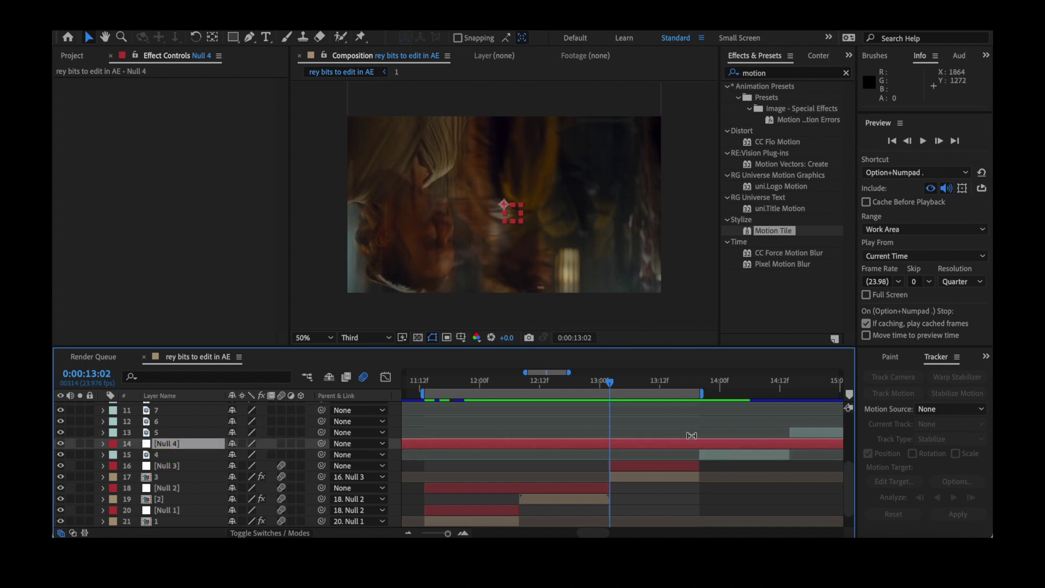
key(alt+bracketleft)
click(583, 451)
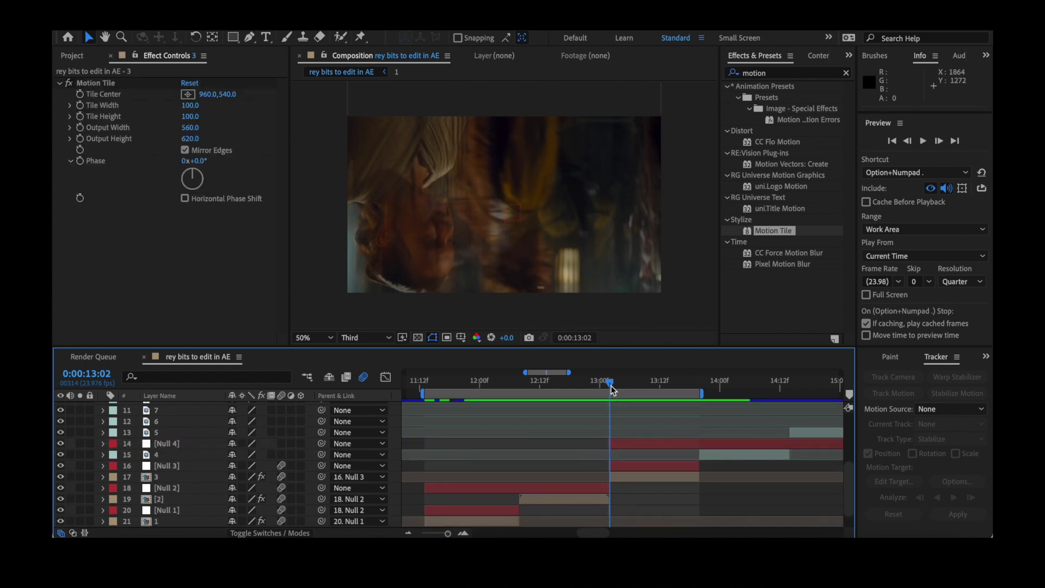
drag(611, 389, 789, 391)
click(771, 444)
key(ctrl+shift+d)
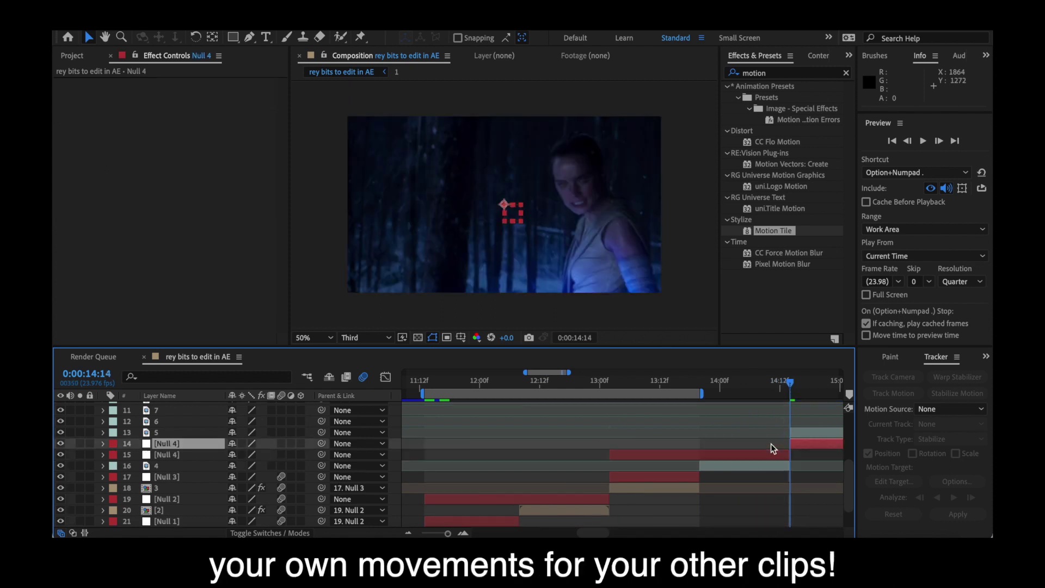
key(Delete)
drag(793, 393, 611, 424)
Pre-compose the fourth clip, apply Motion Tile, and parent it to Null 4.
click(750, 456)
key(ctrl+shift+c)
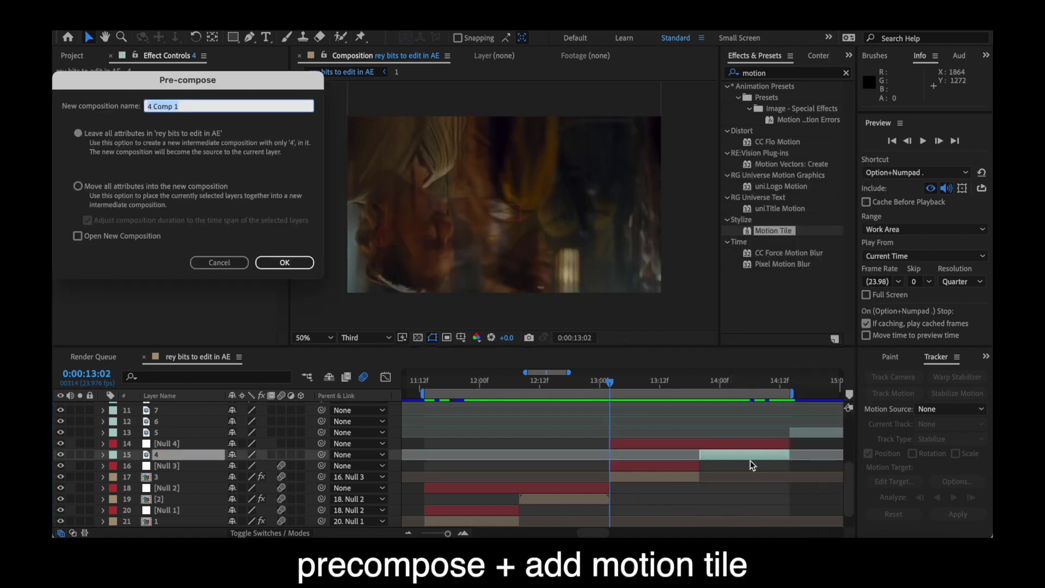
key(Return)
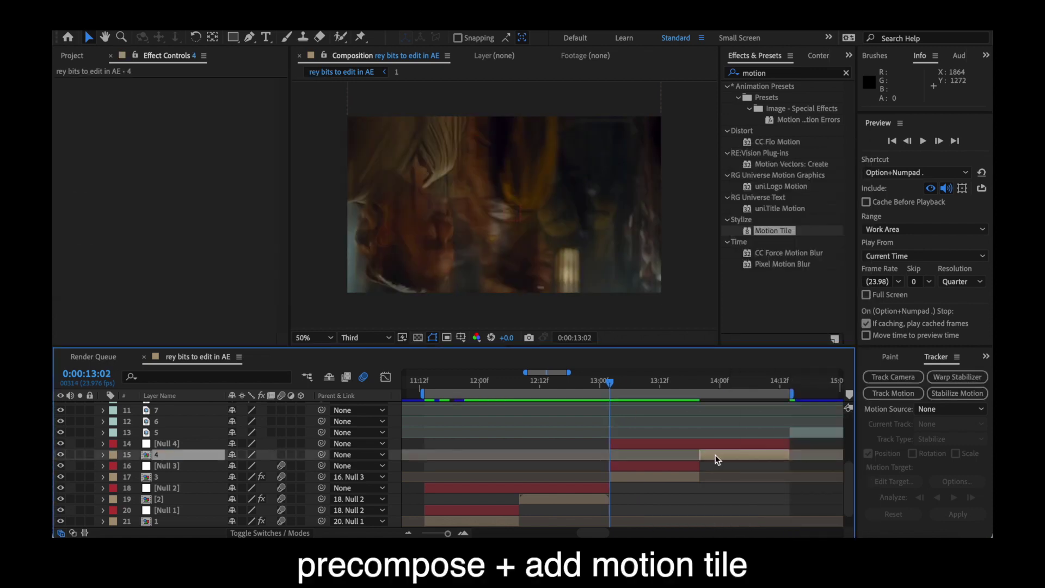
double_click(763, 231)
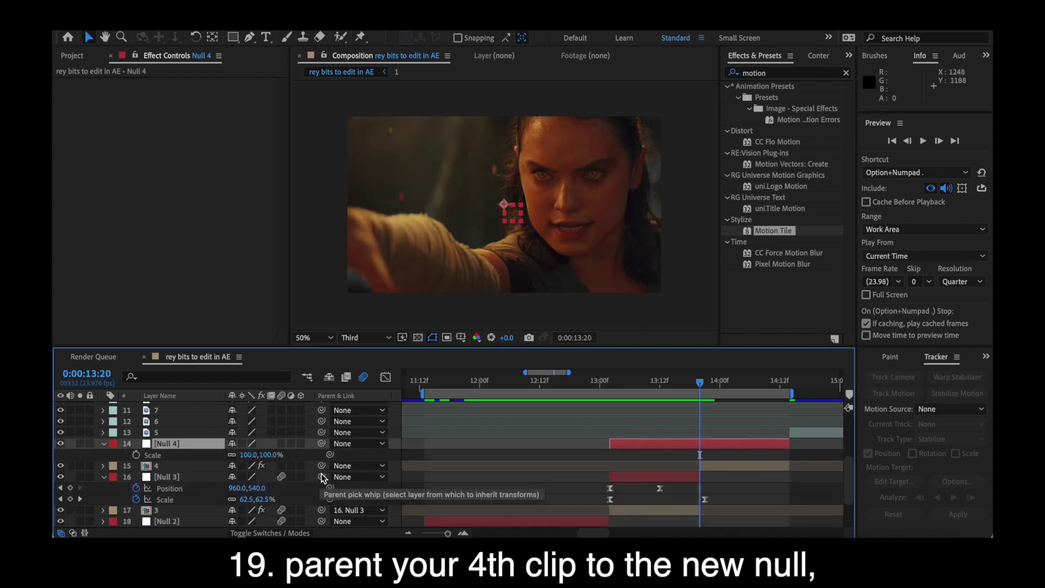
click(713, 465)
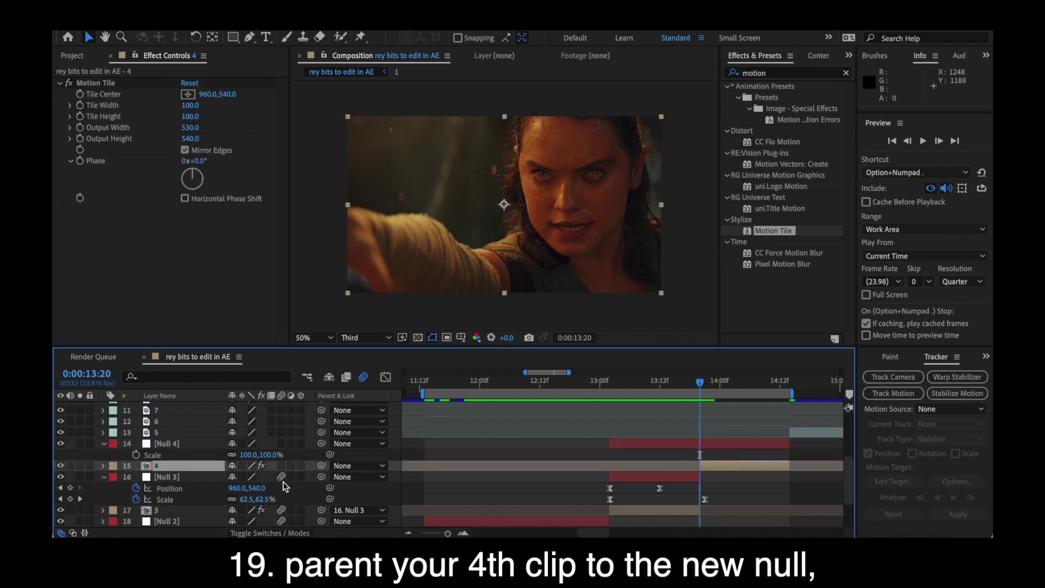
drag(322, 467, 200, 445)
Keyframe Null 4's Scale at 70% on 13:02 and 200% on 13:20.
key(s)
key(Page_Up)
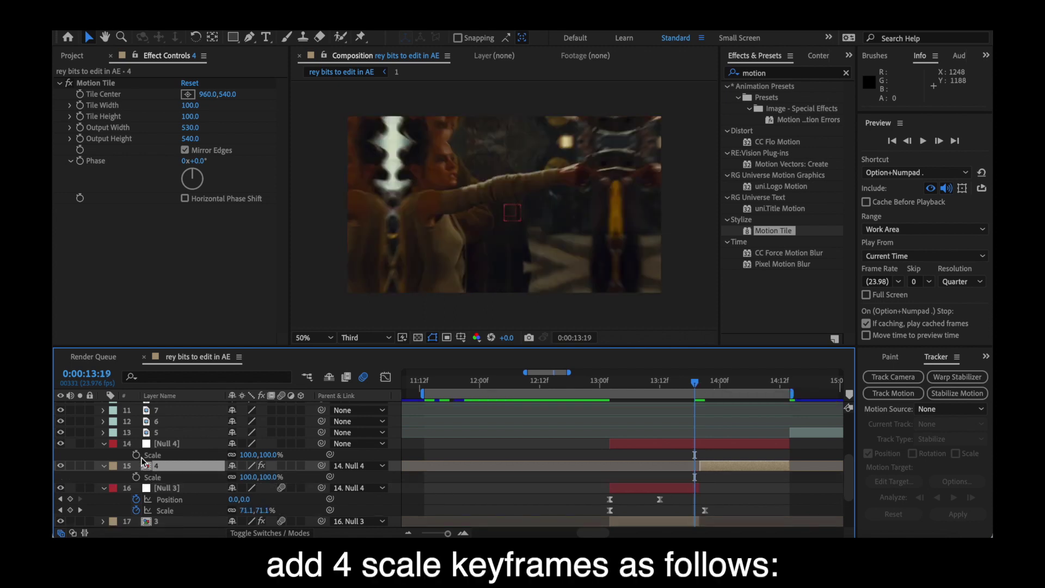
click(158, 445)
key(alt+shift+s)
drag(695, 385, 700, 385)
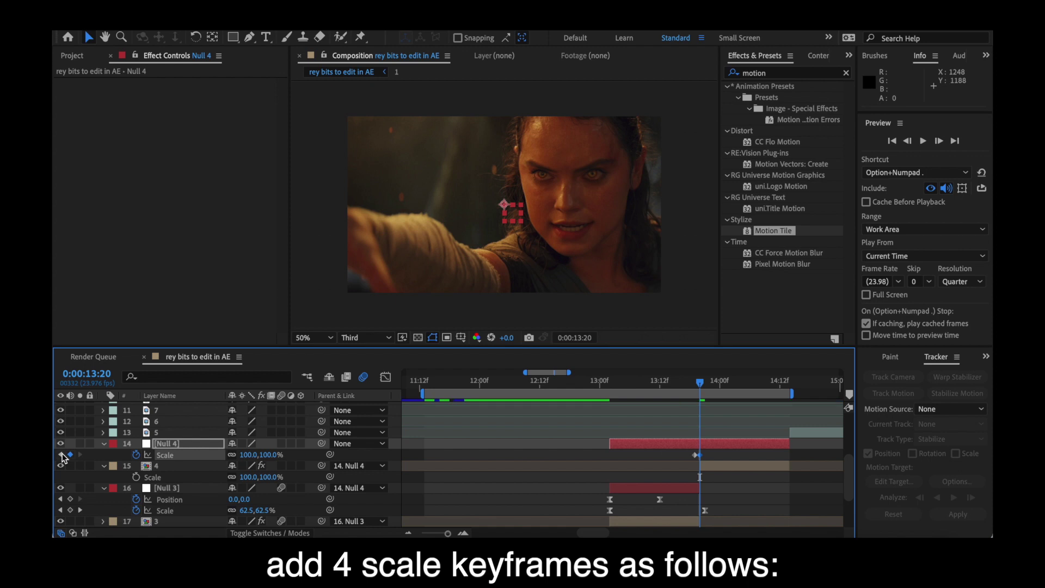
click(61, 455)
click(610, 380)
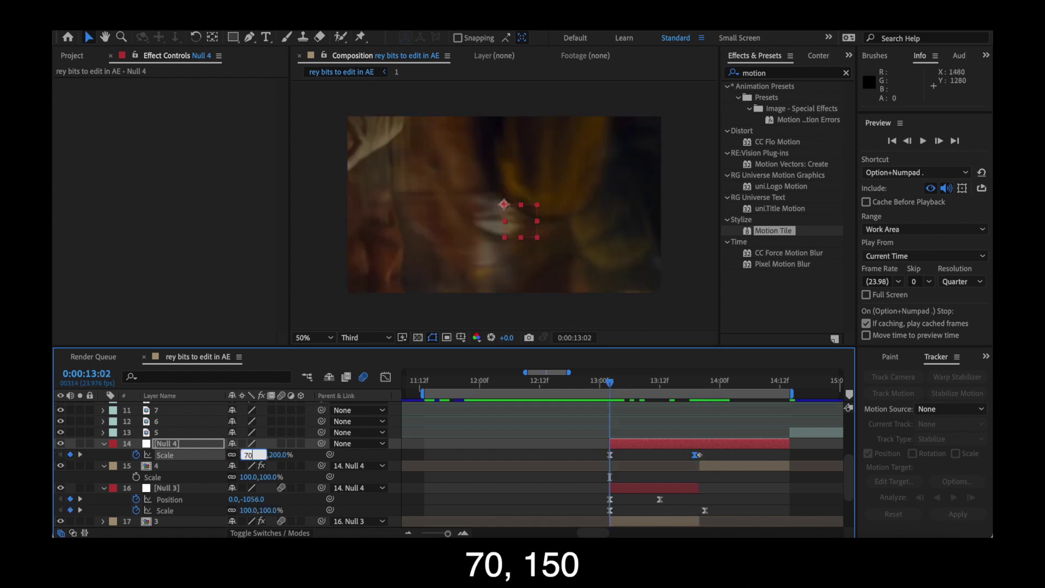
click(256, 454)
text(70)
key(Return)
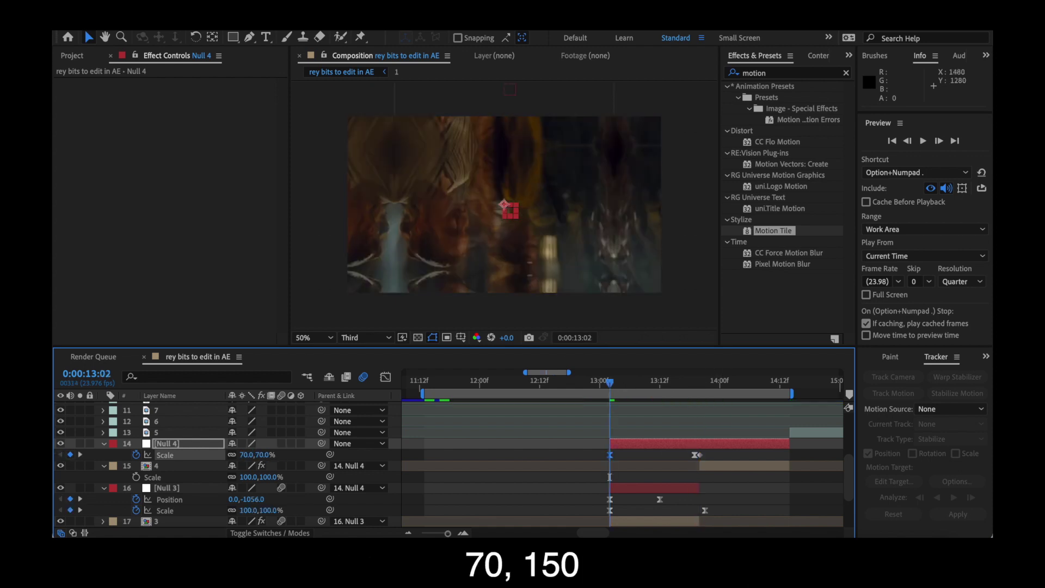
drag(608, 384, 700, 398)
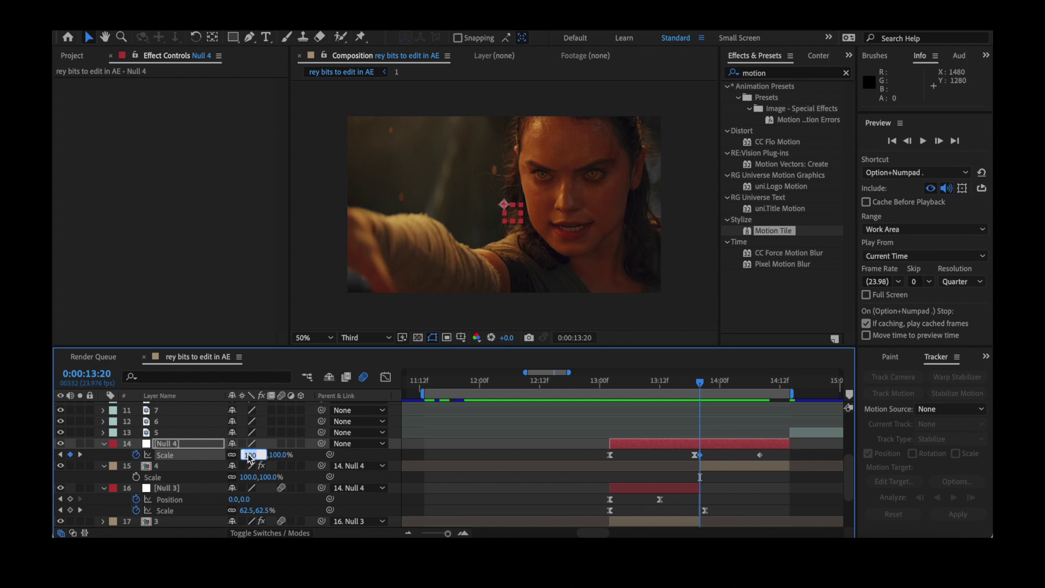
text(200)
key(Return)
Apply Easy Ease to the Scale keyframes and fit the curve in the speed graph.
drag(775, 453, 704, 462)
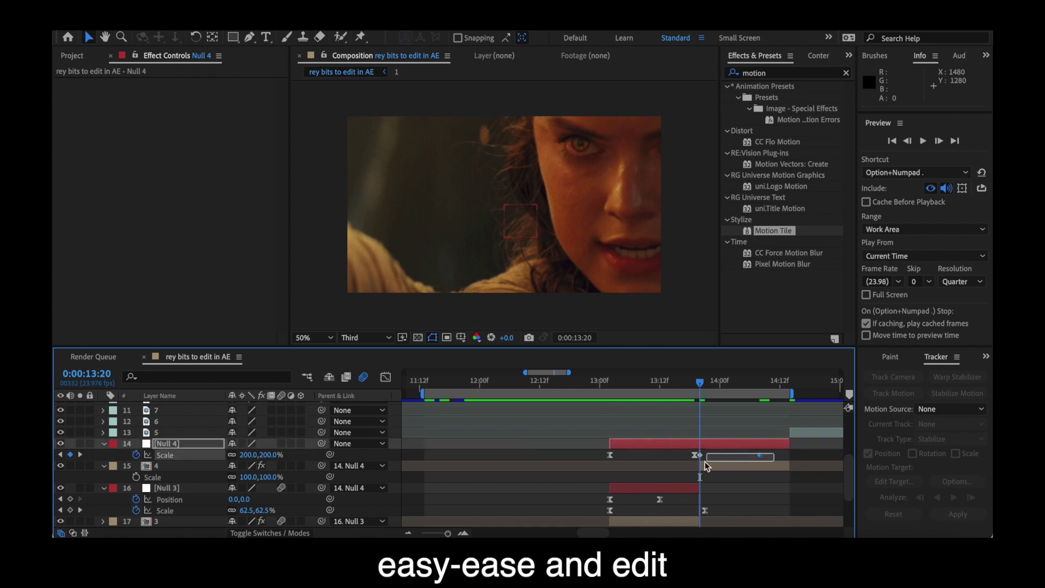
key(F9)
key(shift+F3)
click(706, 490)
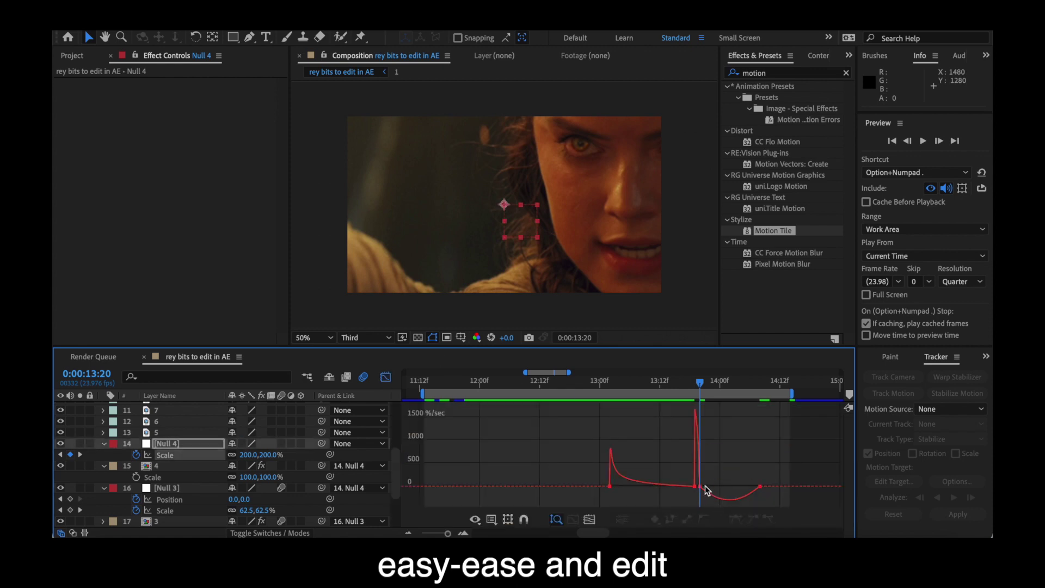
click(586, 518)
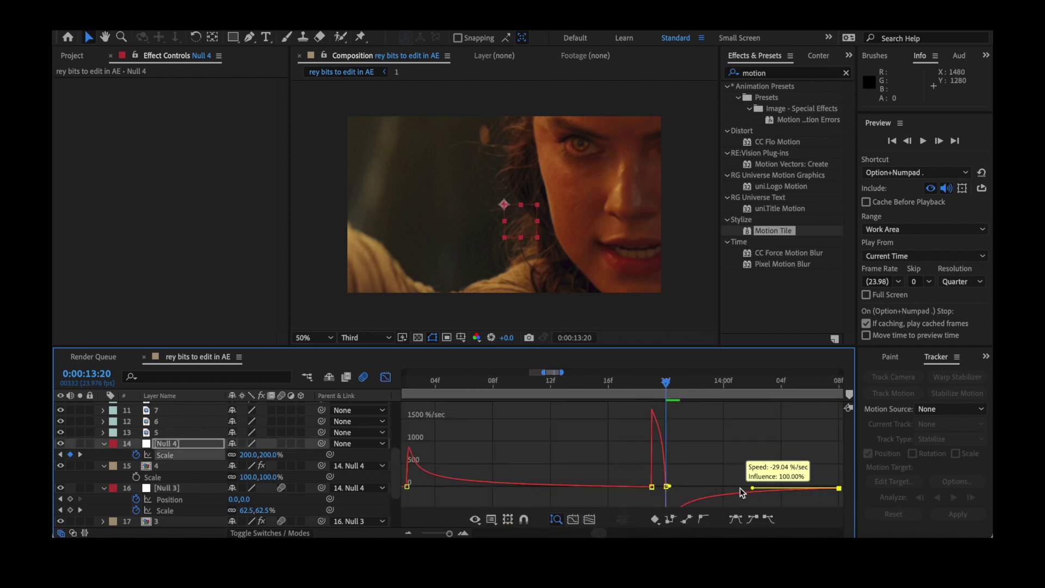
Preview the 70%-to-200% zoom, then stop with the playhead at 14:04.
key(shift+F3)
click(923, 141)
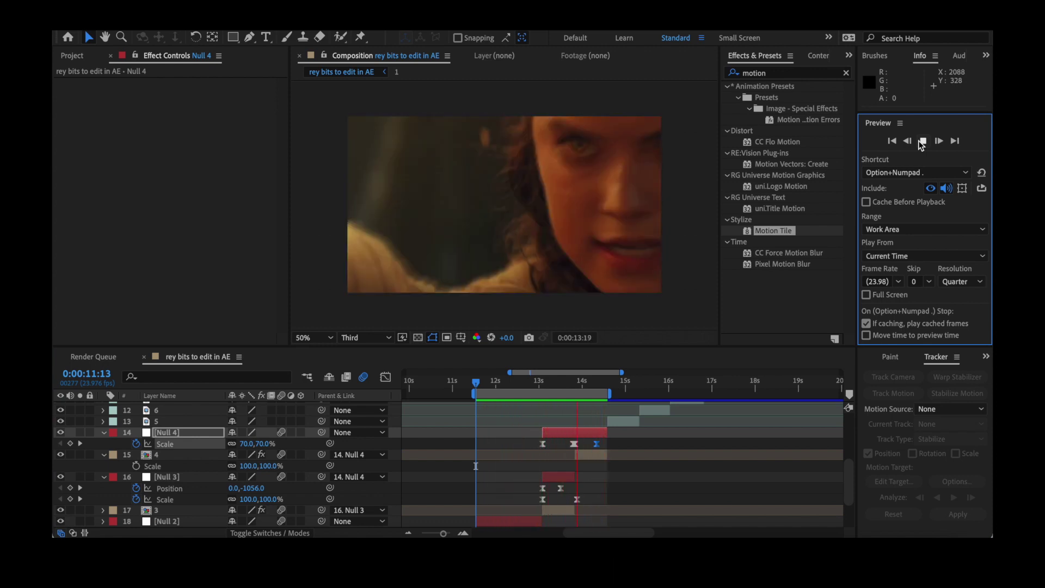
click(589, 383)
key(equal)
Keyframe Null 4's Position at 14:04 and 14:13, sliding X left to -142.
key(p)
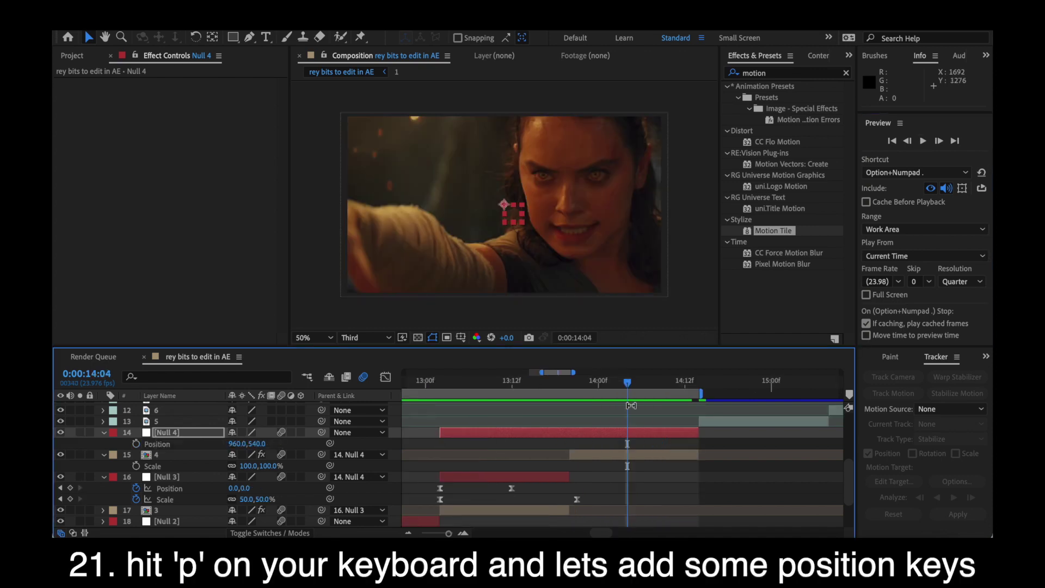
click(136, 444)
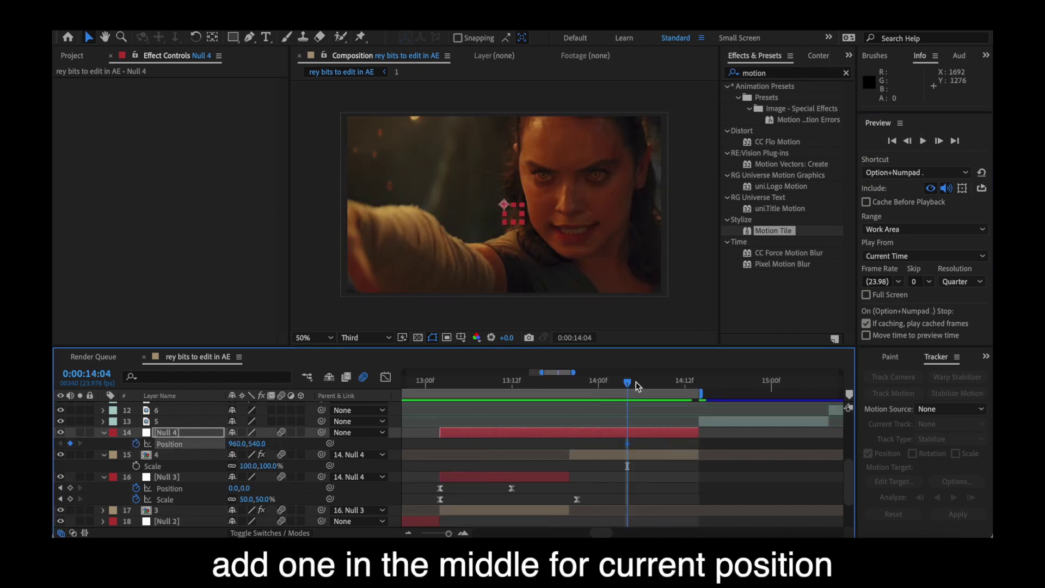
drag(628, 385, 696, 384)
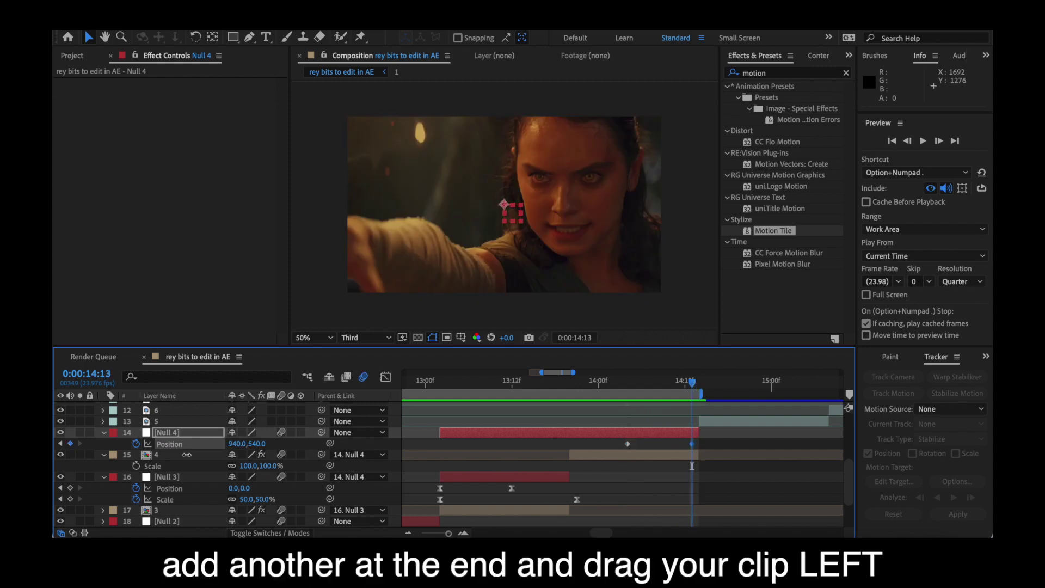
drag(246, 444, 55, 452)
drag(262, 444, 55, 459)
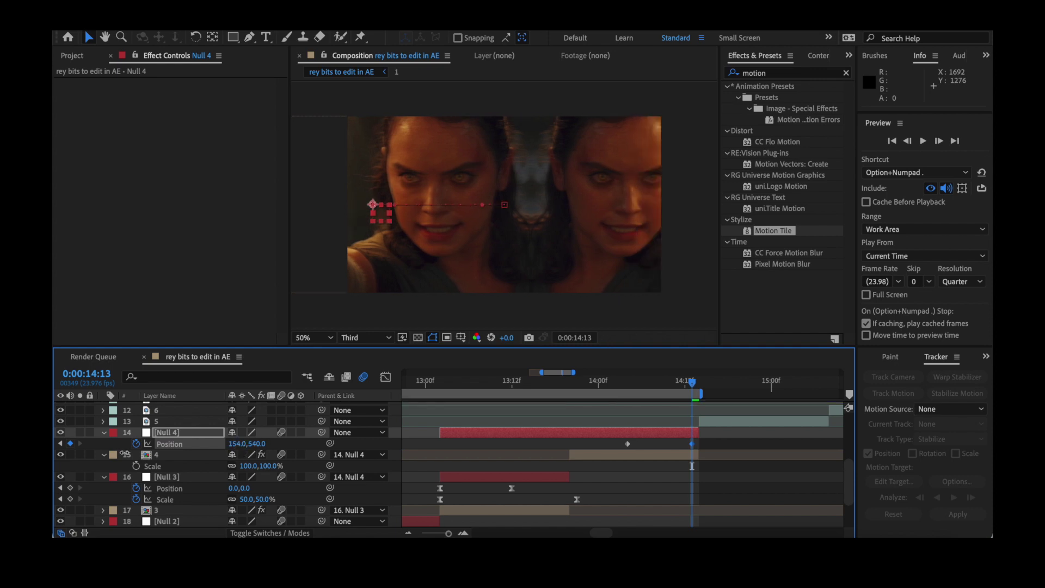
drag(244, 444, 135, 459)
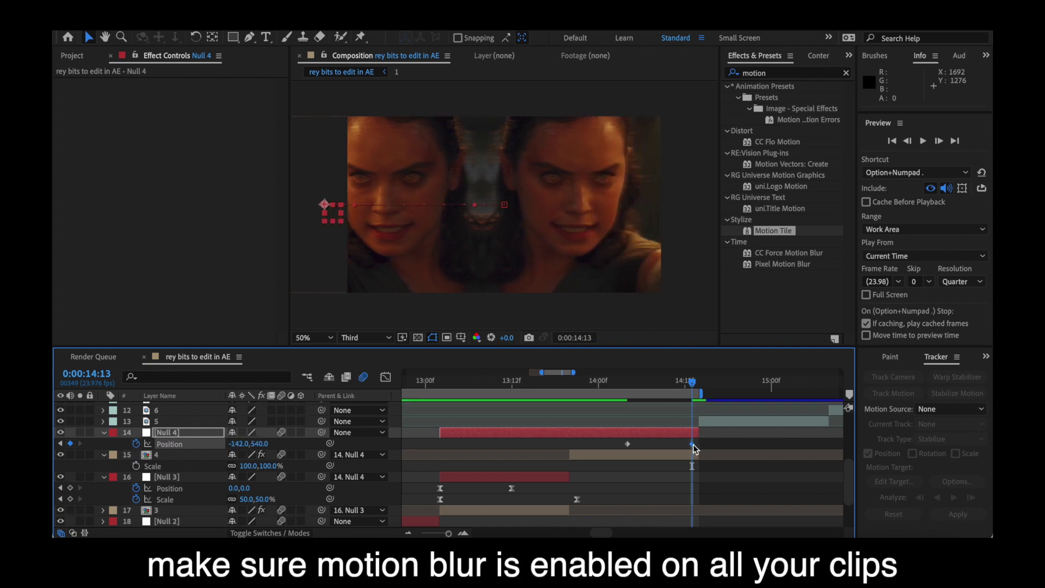
Easy-ease both Position keyframes, reshape their speed curve in the Graph Editor, and preview.
drag(693, 444, 612, 444)
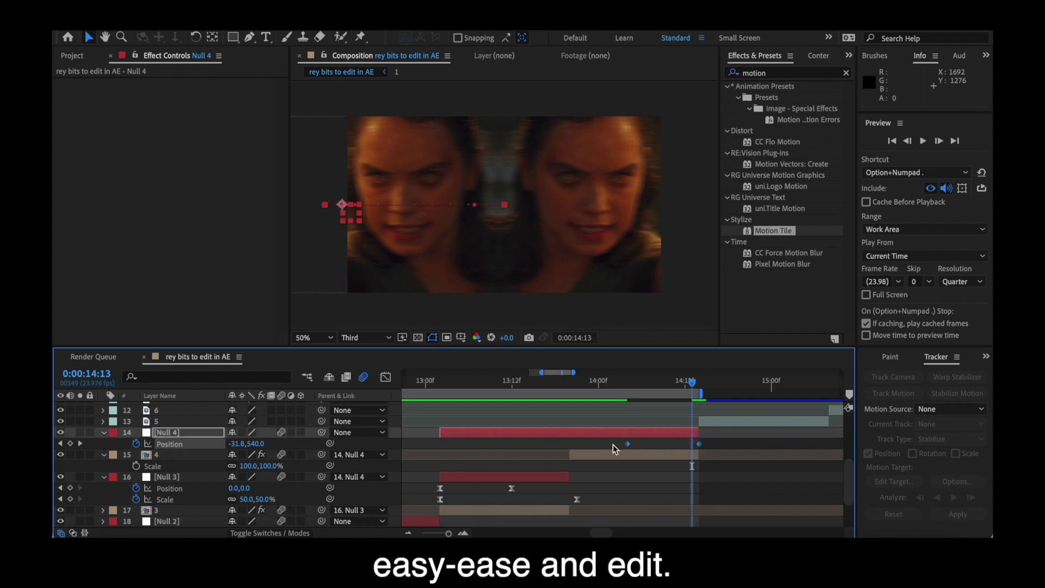
key(F9)
key(shift+F3)
drag(675, 499, 699, 504)
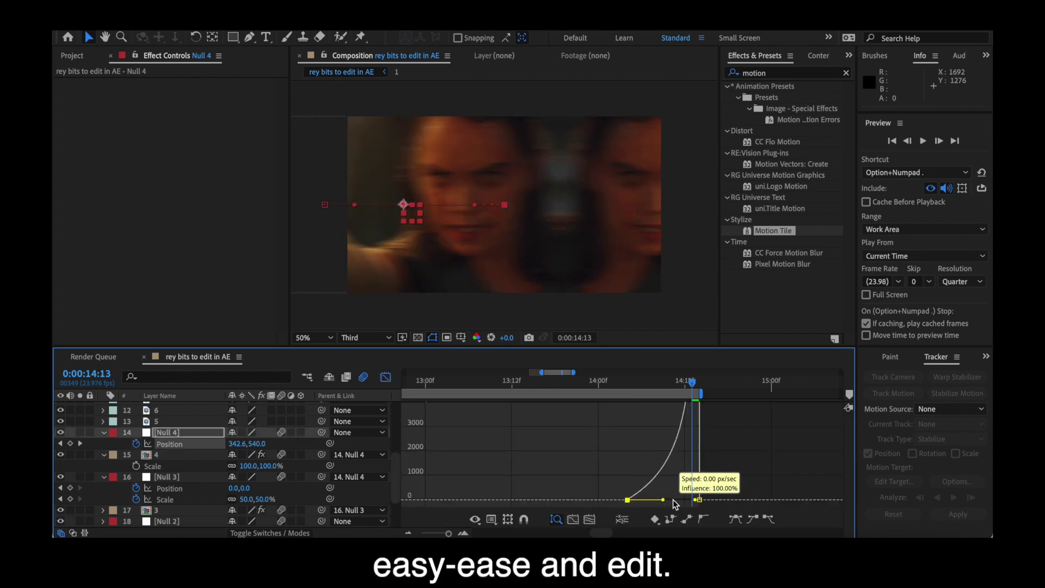
key(shift+F3)
click(921, 141)
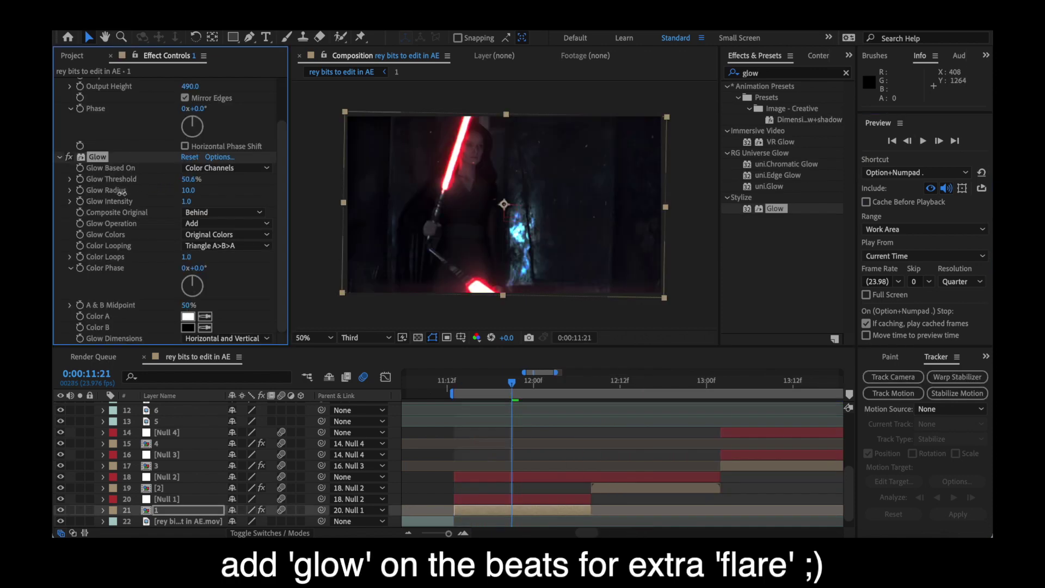
Raise clip 11's Glow 2 Threshold slightly to 43.1% and preview the edit.
drag(127, 193, 132, 192)
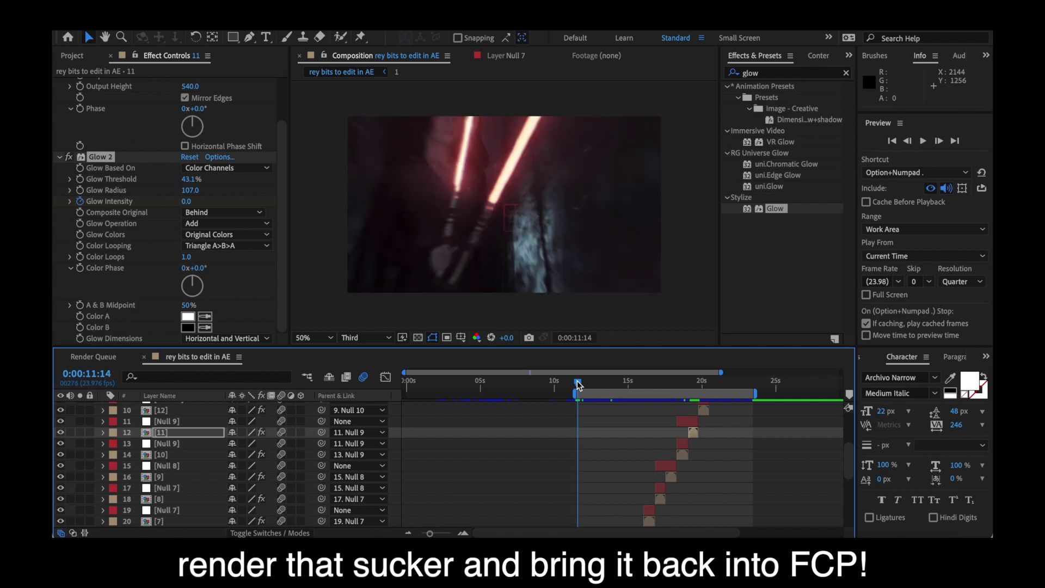
click(923, 140)
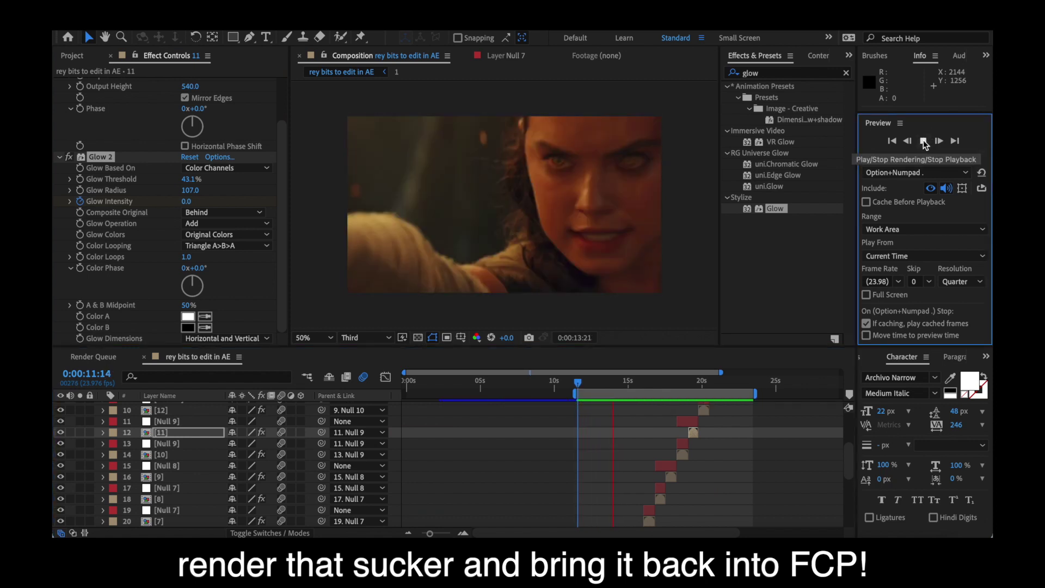